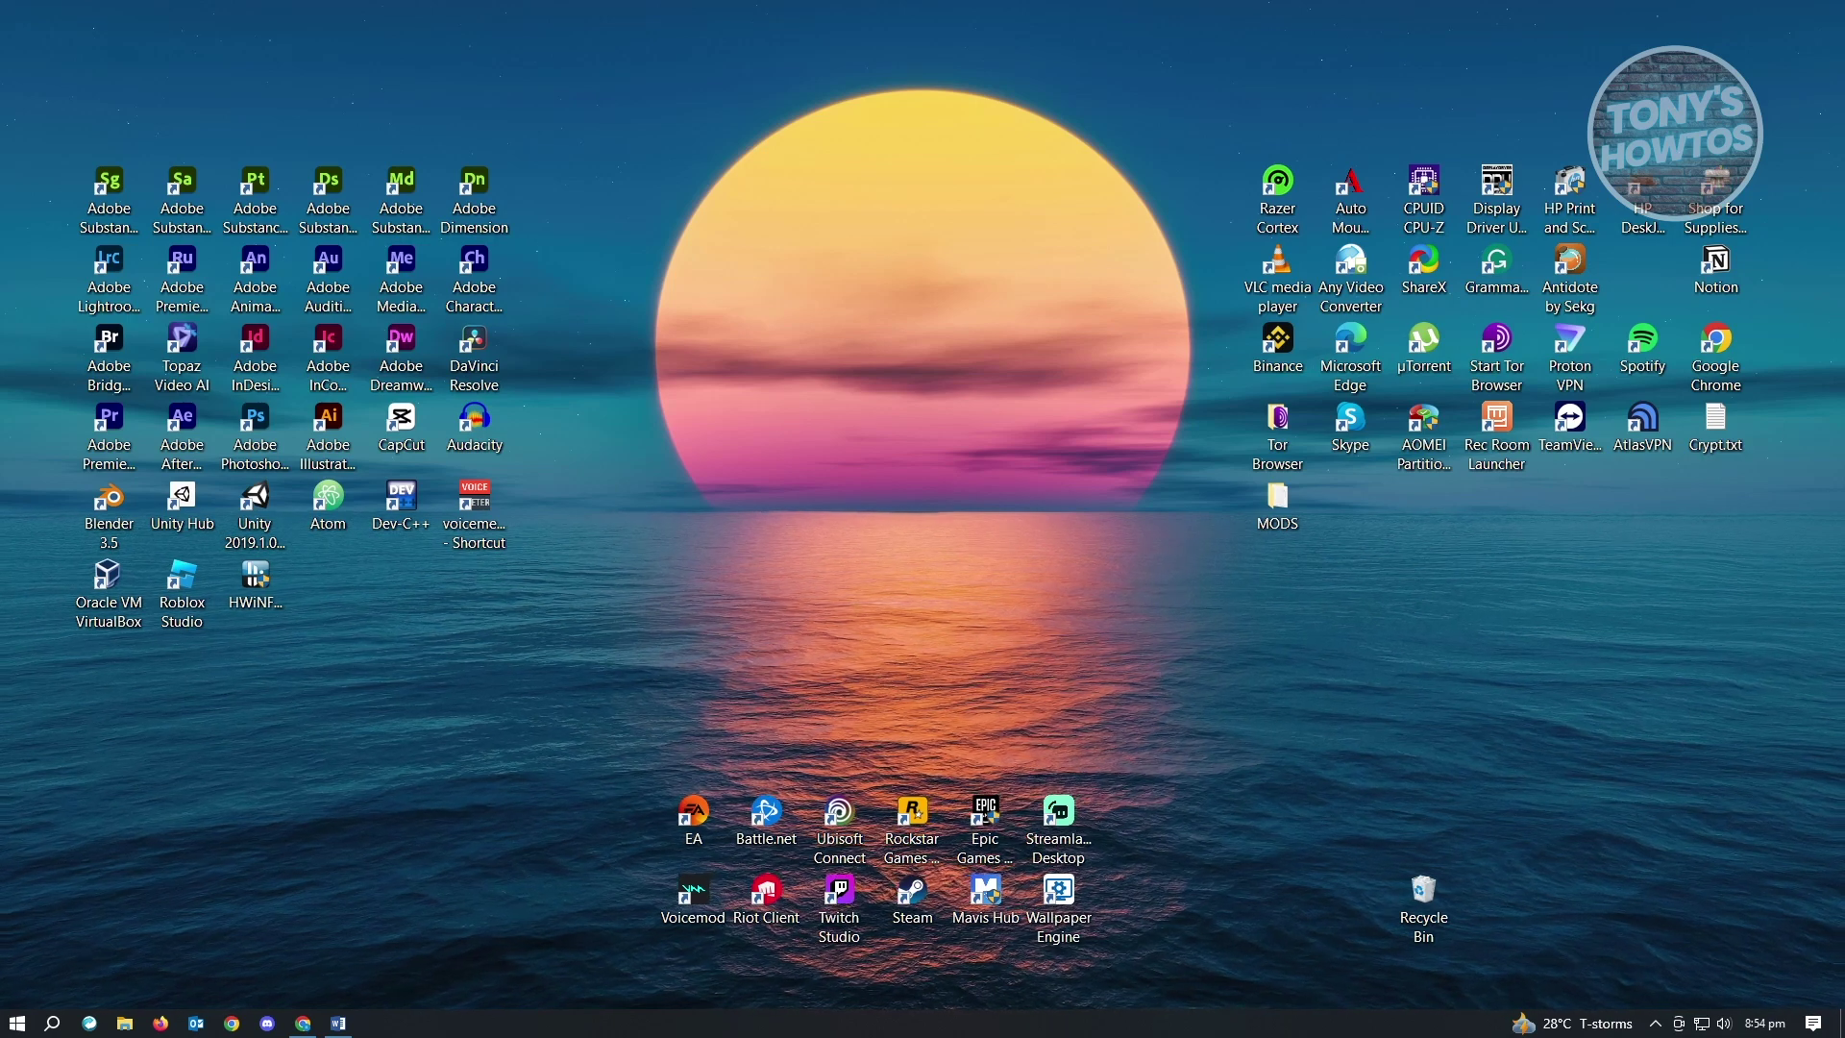
# Step: Bring the Word document forward and show the Layout tab's page setup options
pyautogui.click(339, 1023)
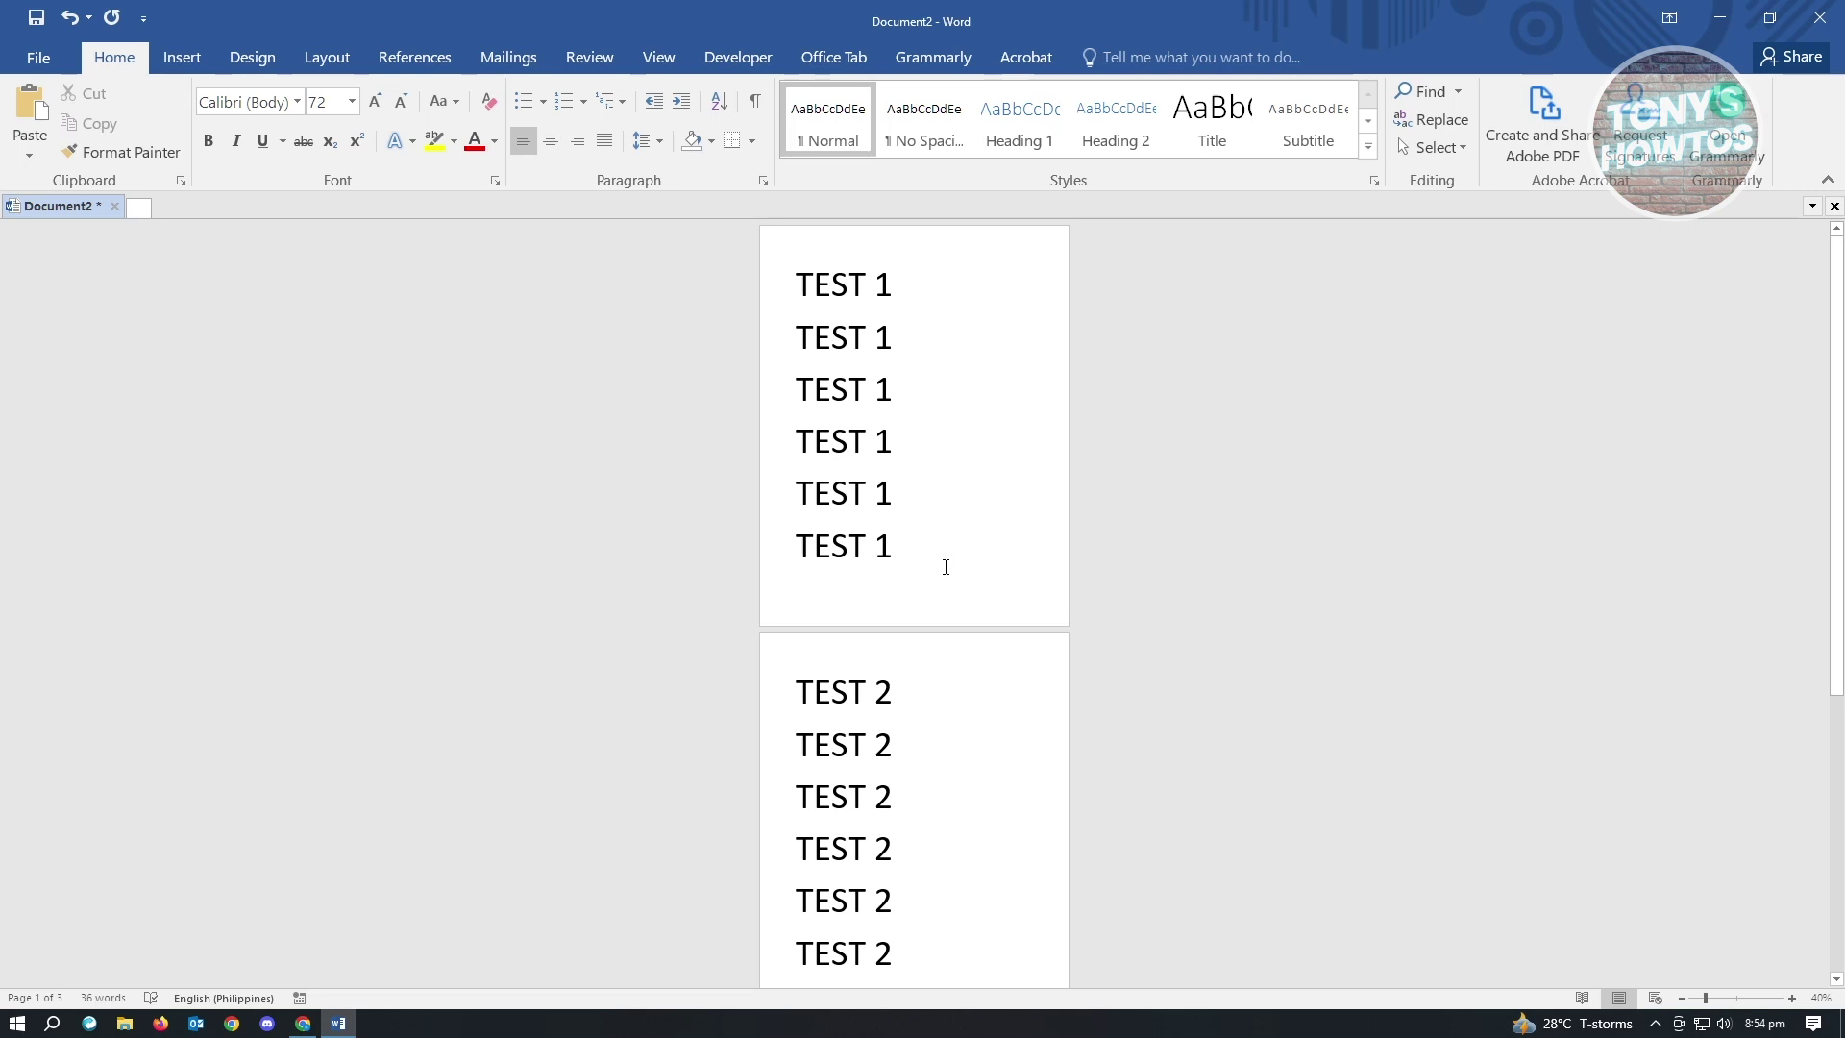
pyautogui.click(327, 60)
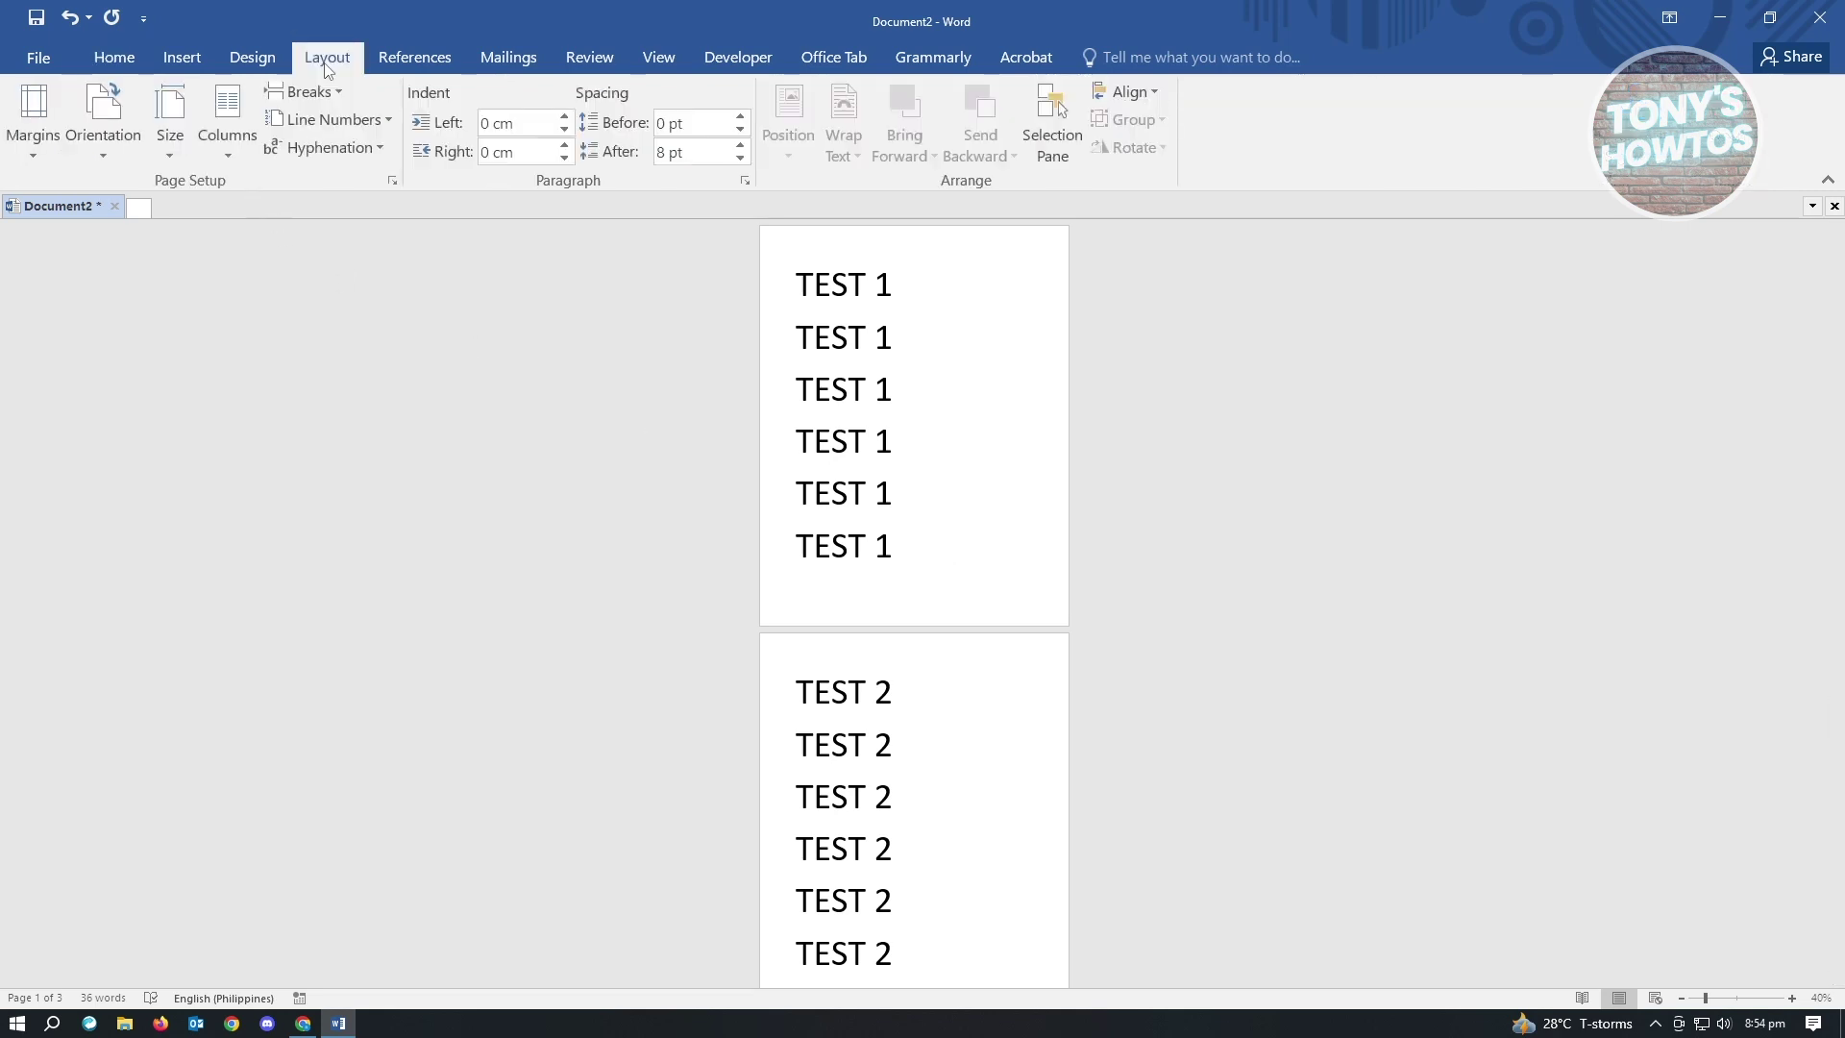
pyautogui.click(99, 157)
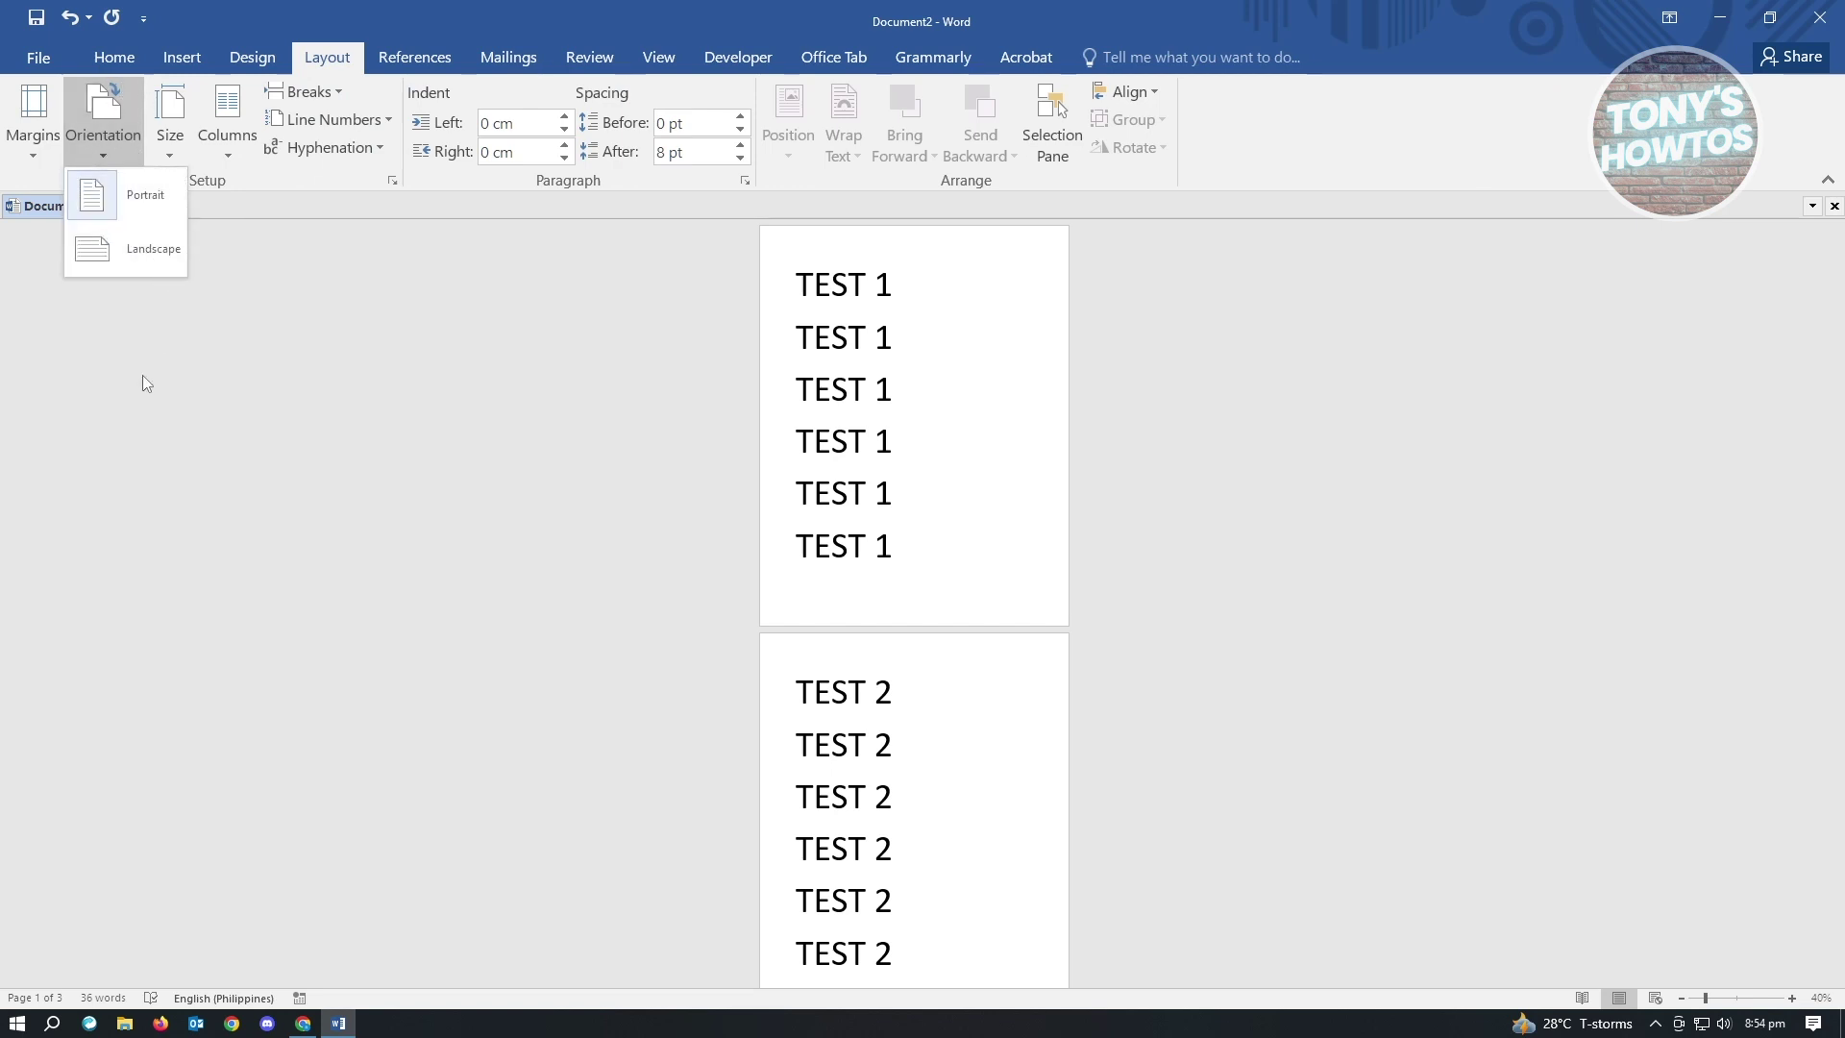
pyautogui.click(958, 544)
pyautogui.scroll(-2, 980, 783)
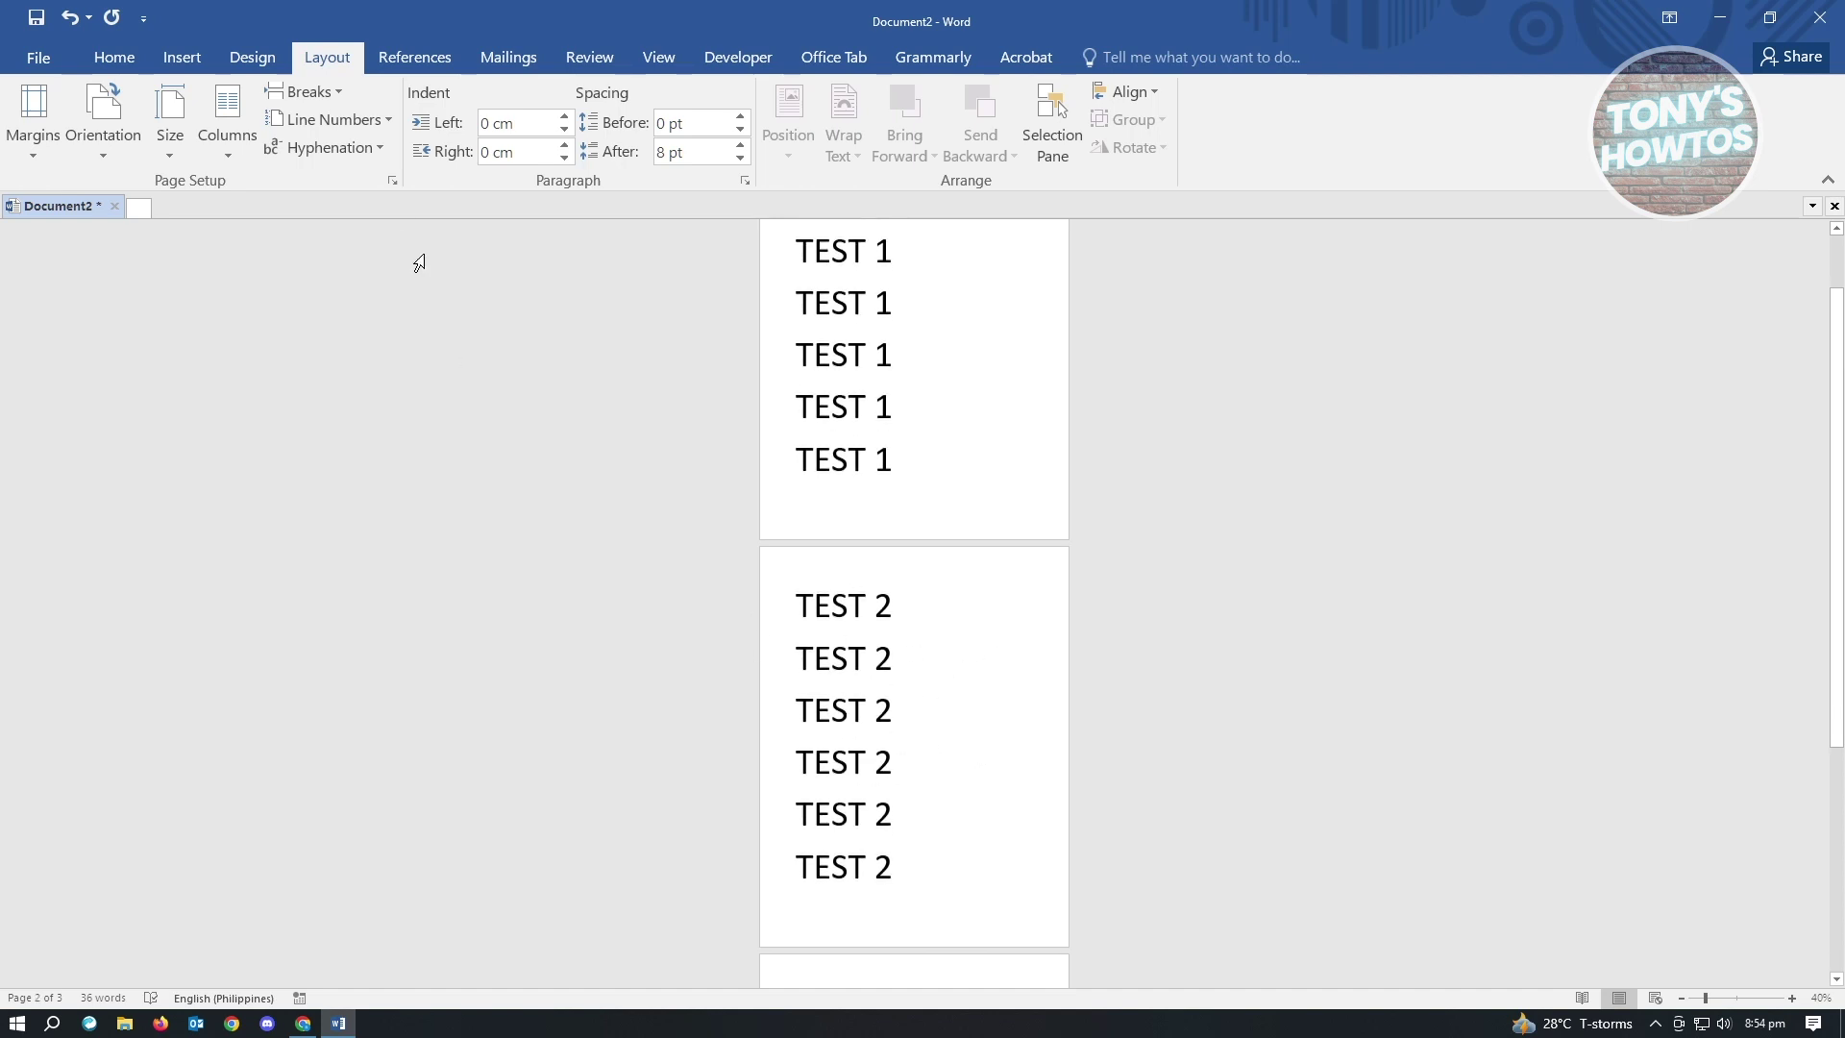
pyautogui.click(103, 120)
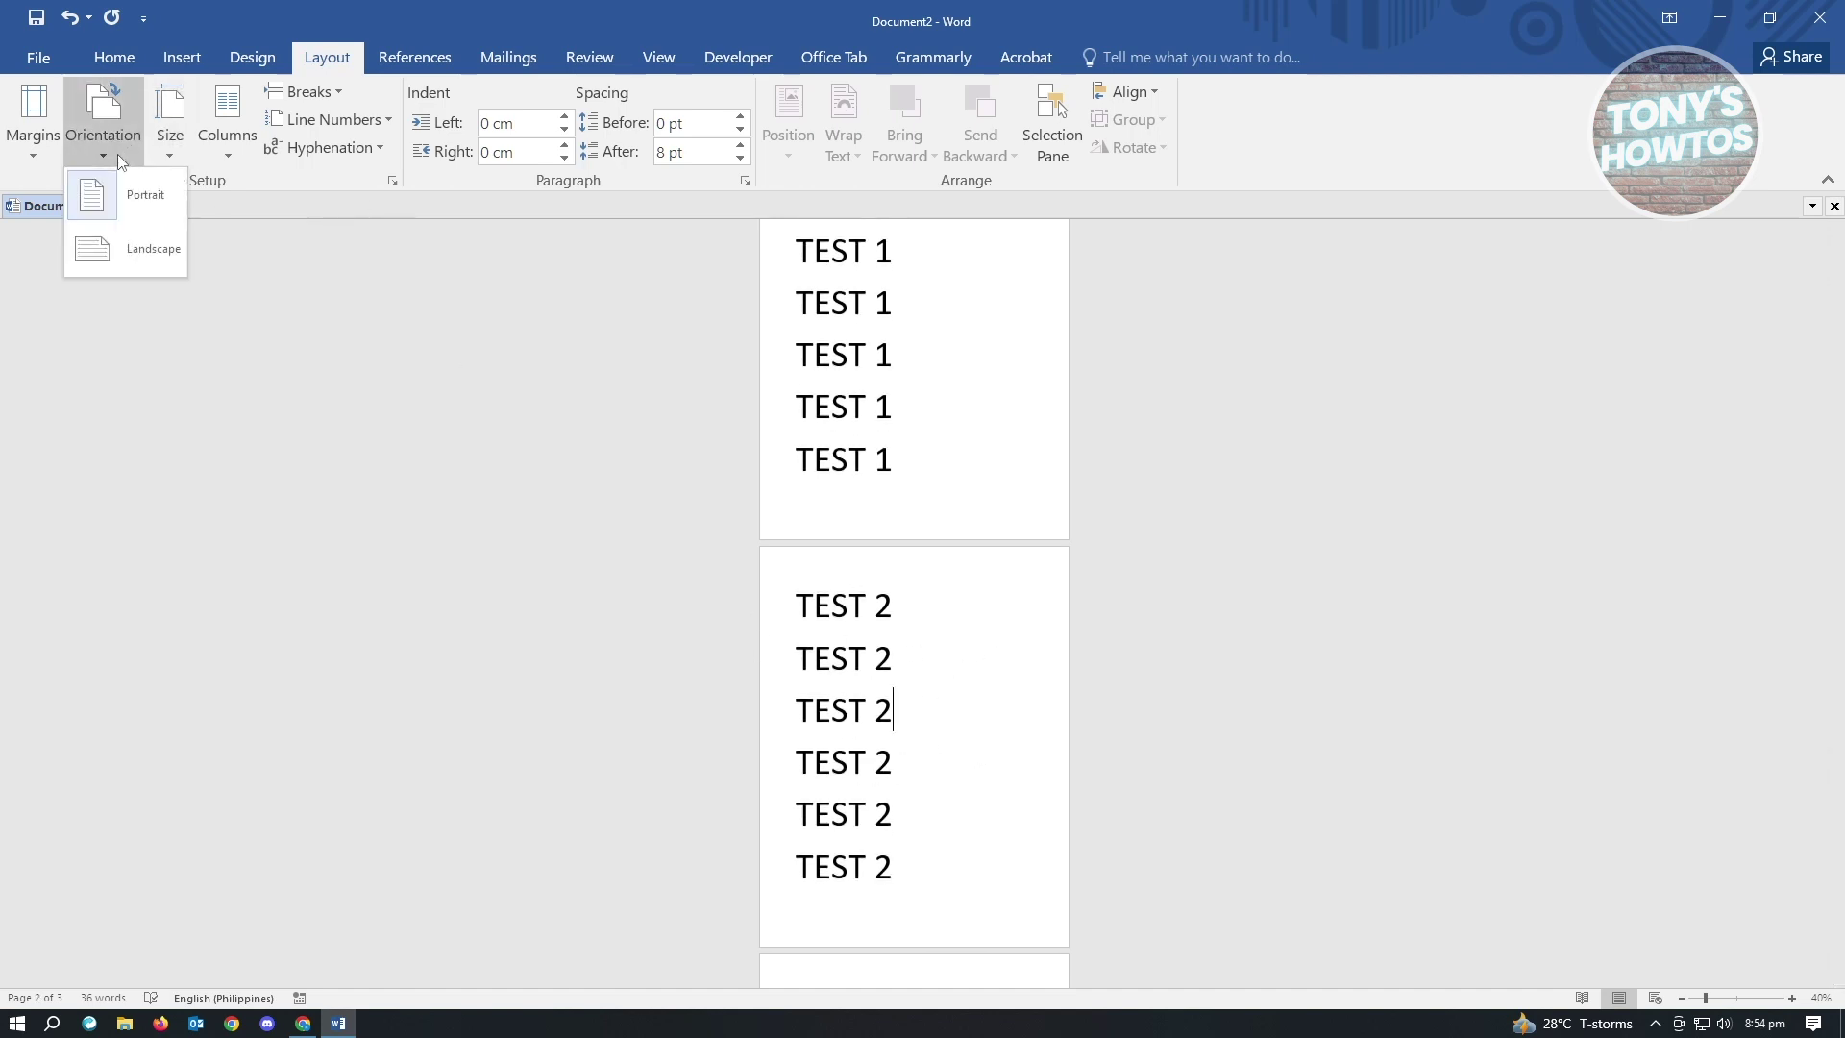
pyautogui.click(138, 252)
pyautogui.scroll(2, 981, 790)
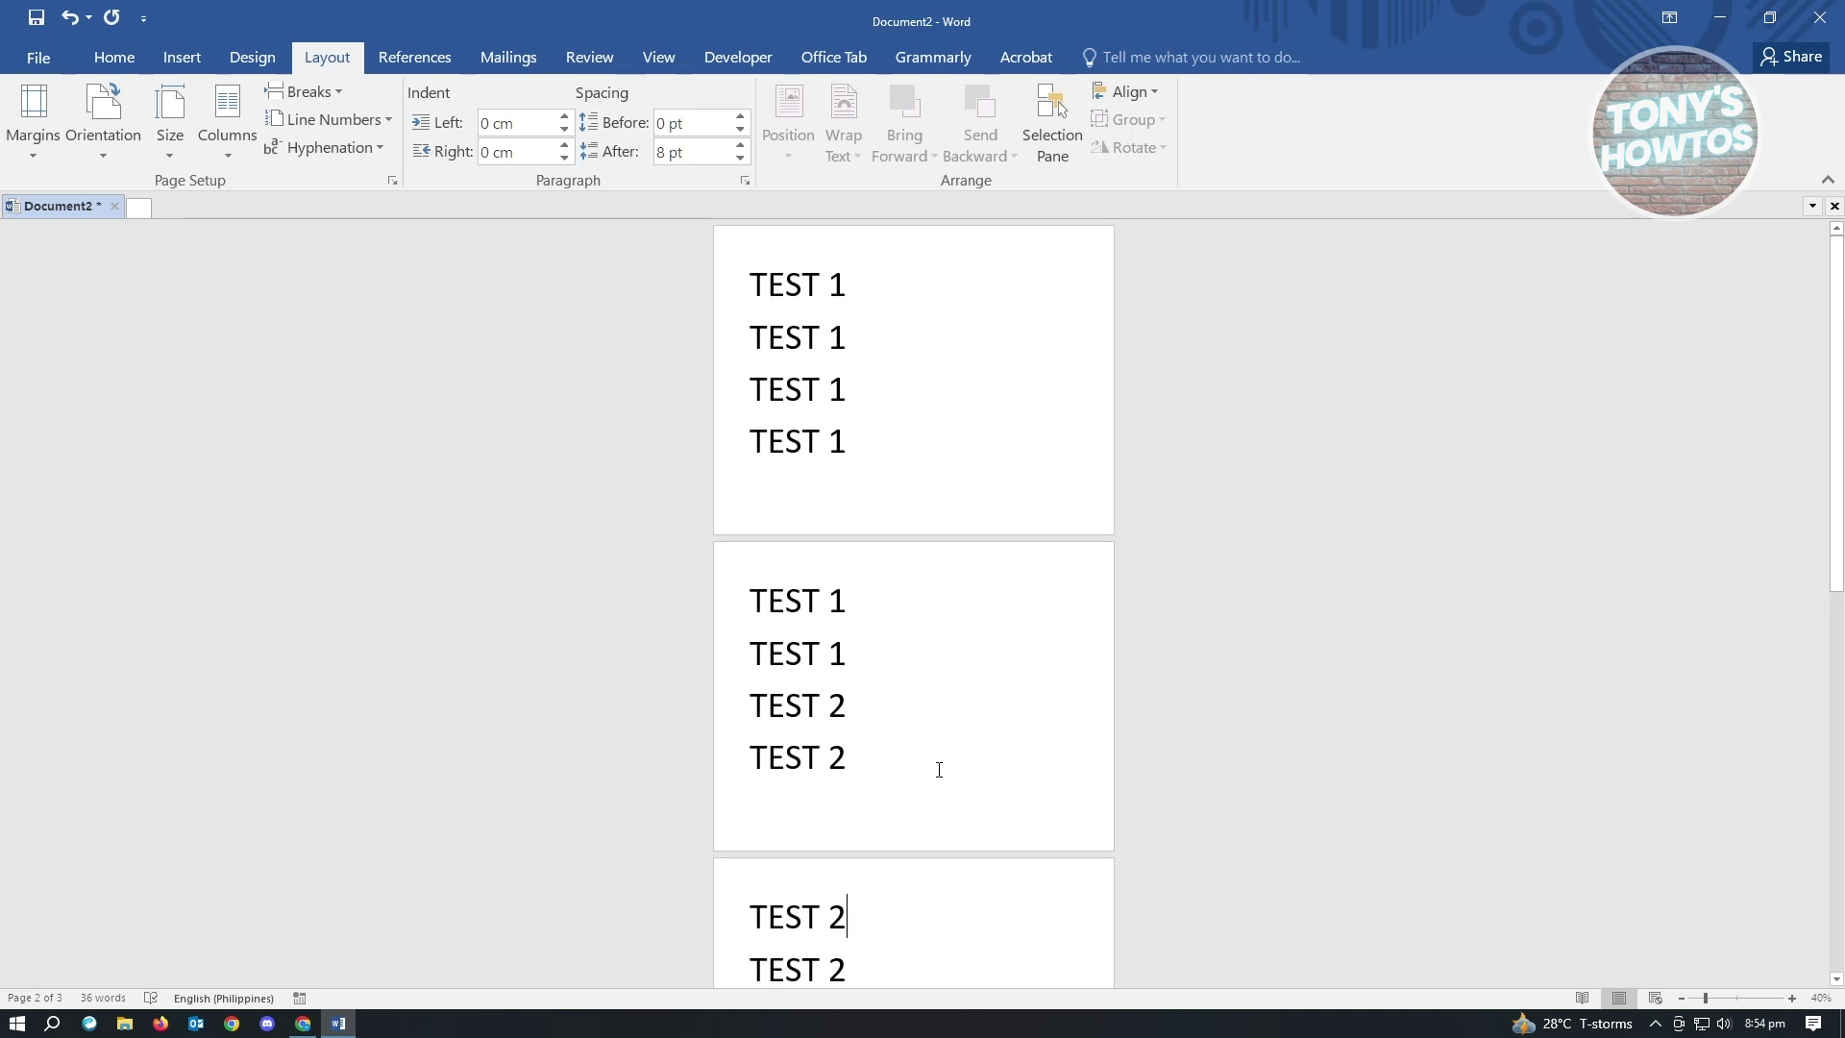
pyautogui.click(834, 459)
pyautogui.scroll(-2, 975, 644)
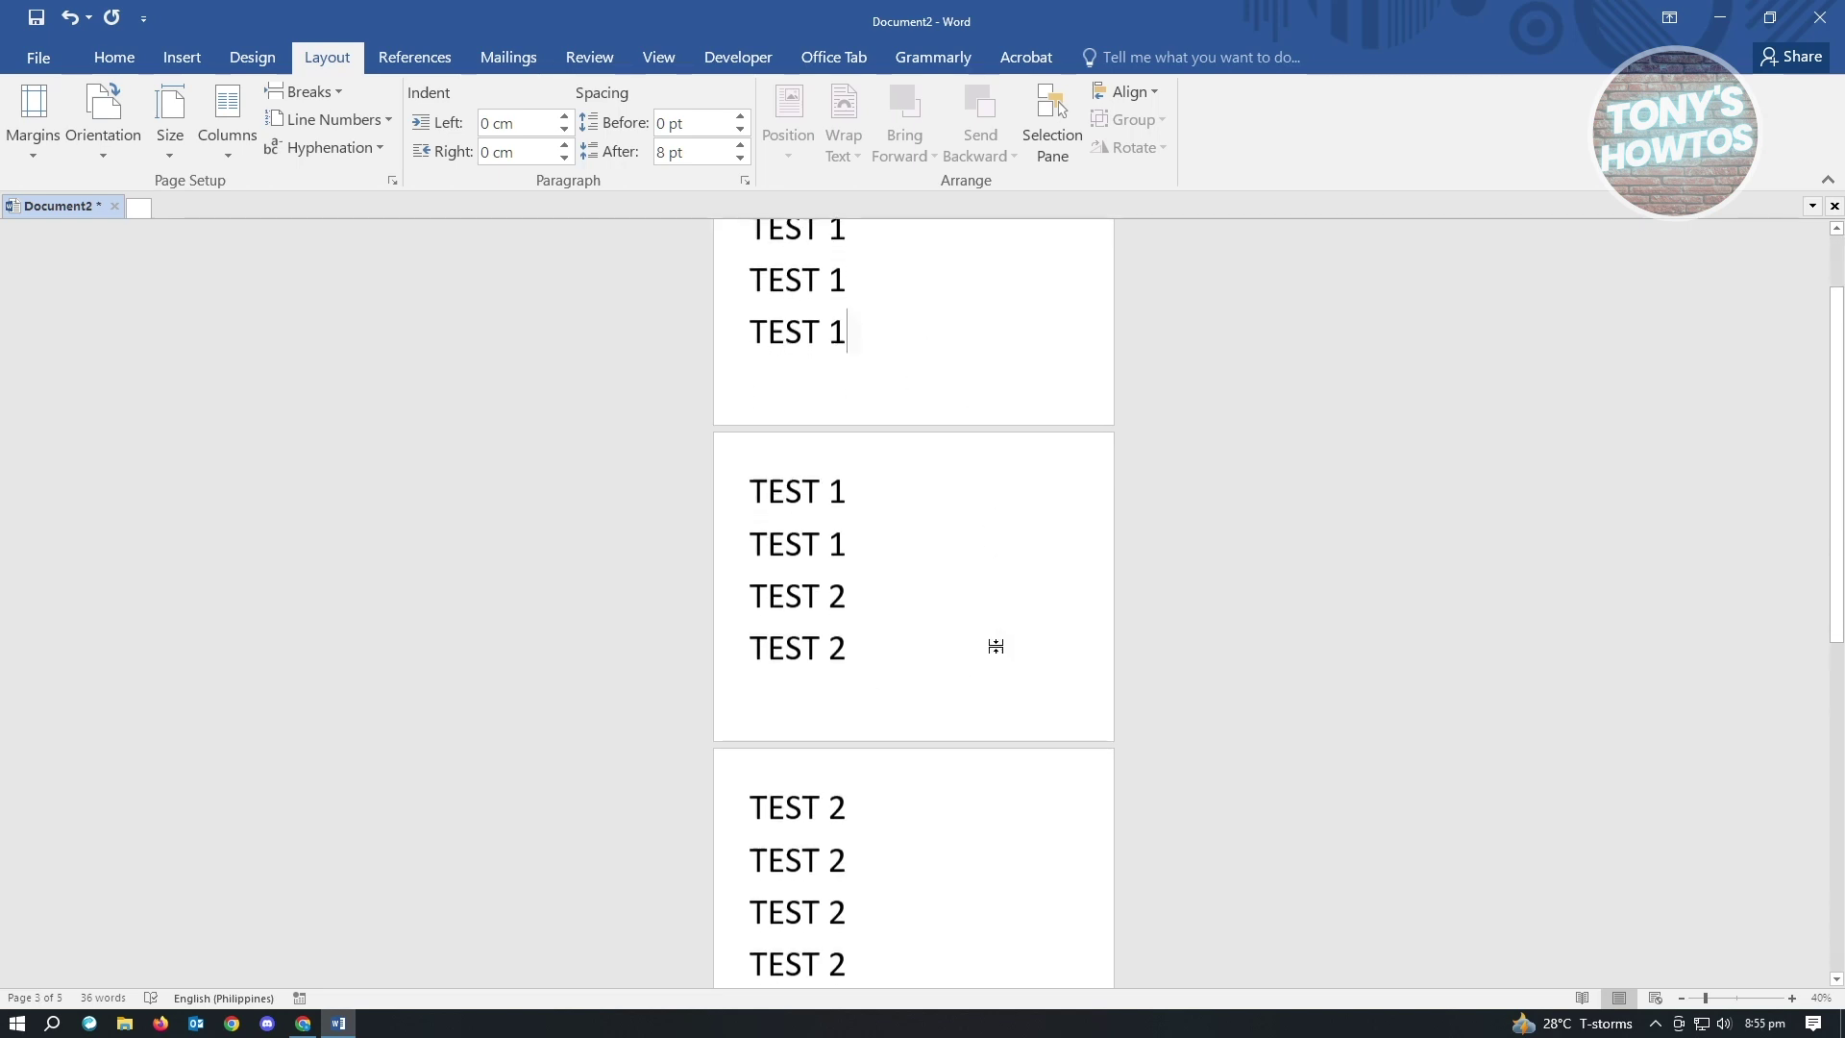
pyautogui.scroll(2, 927, 759)
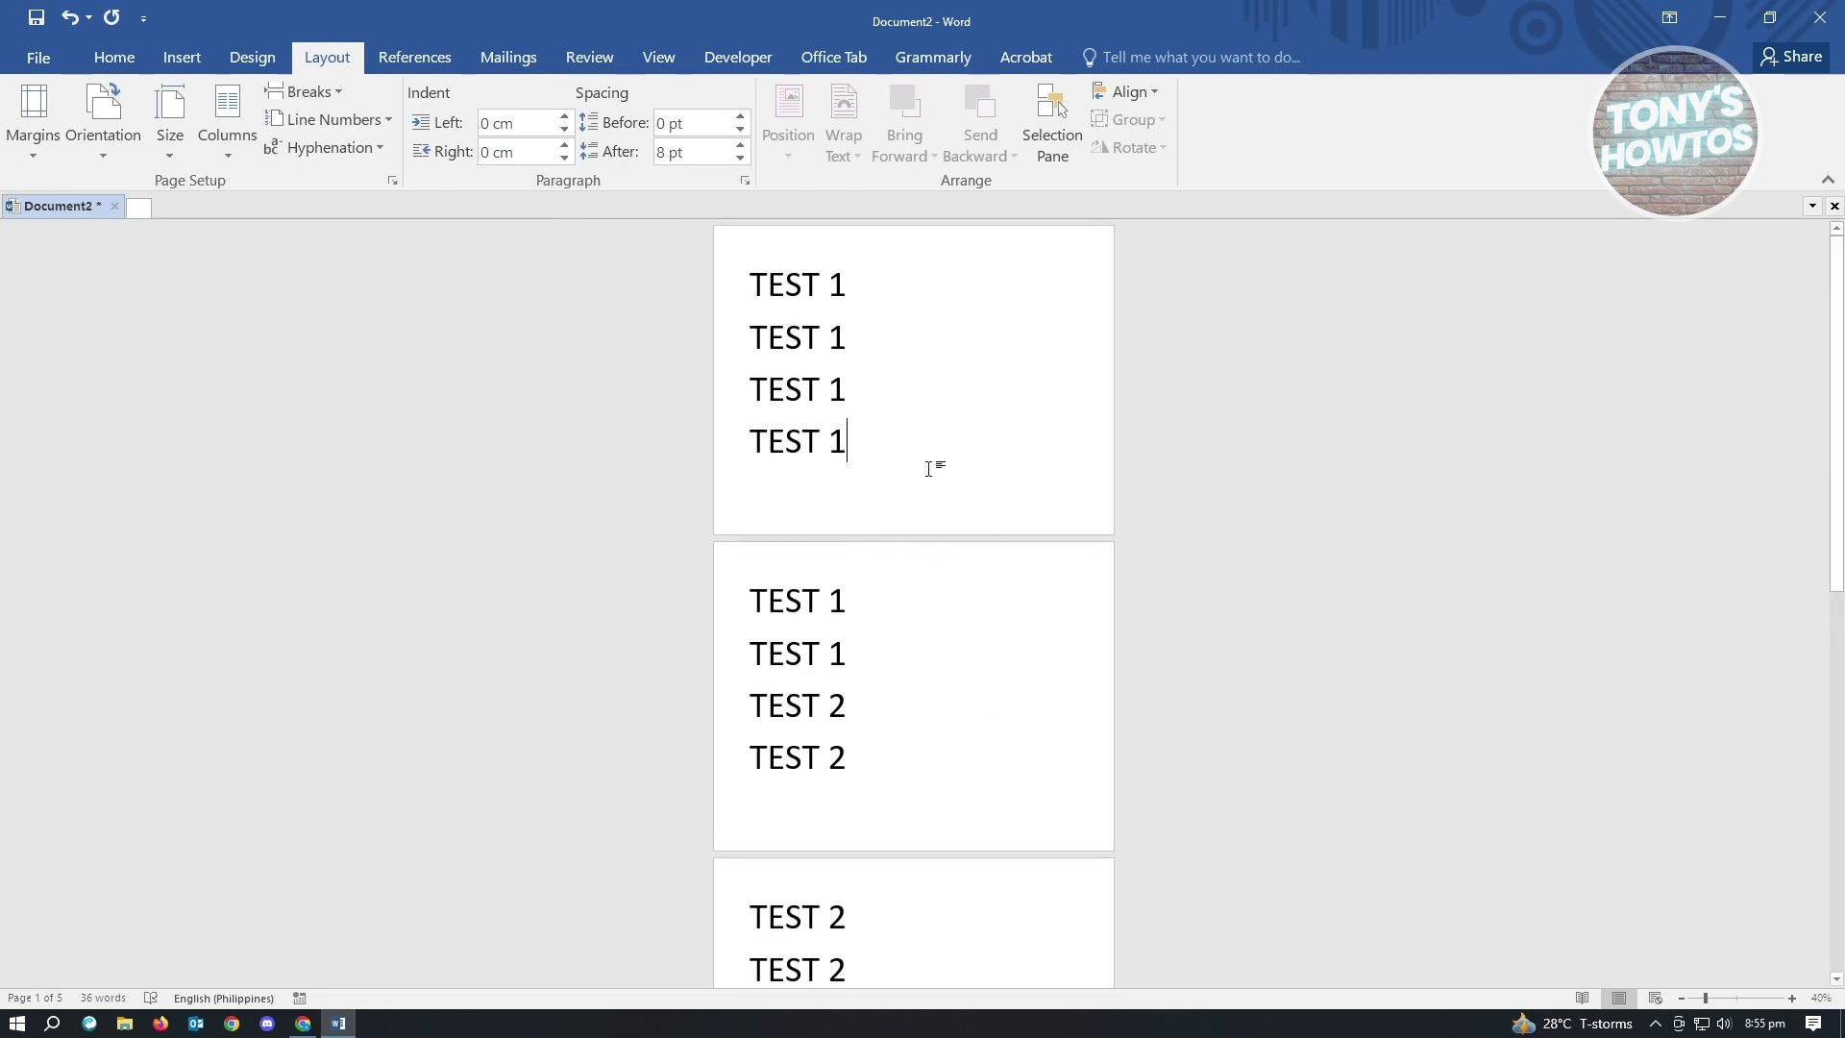
pyautogui.hotkey('ctrl', 'z')
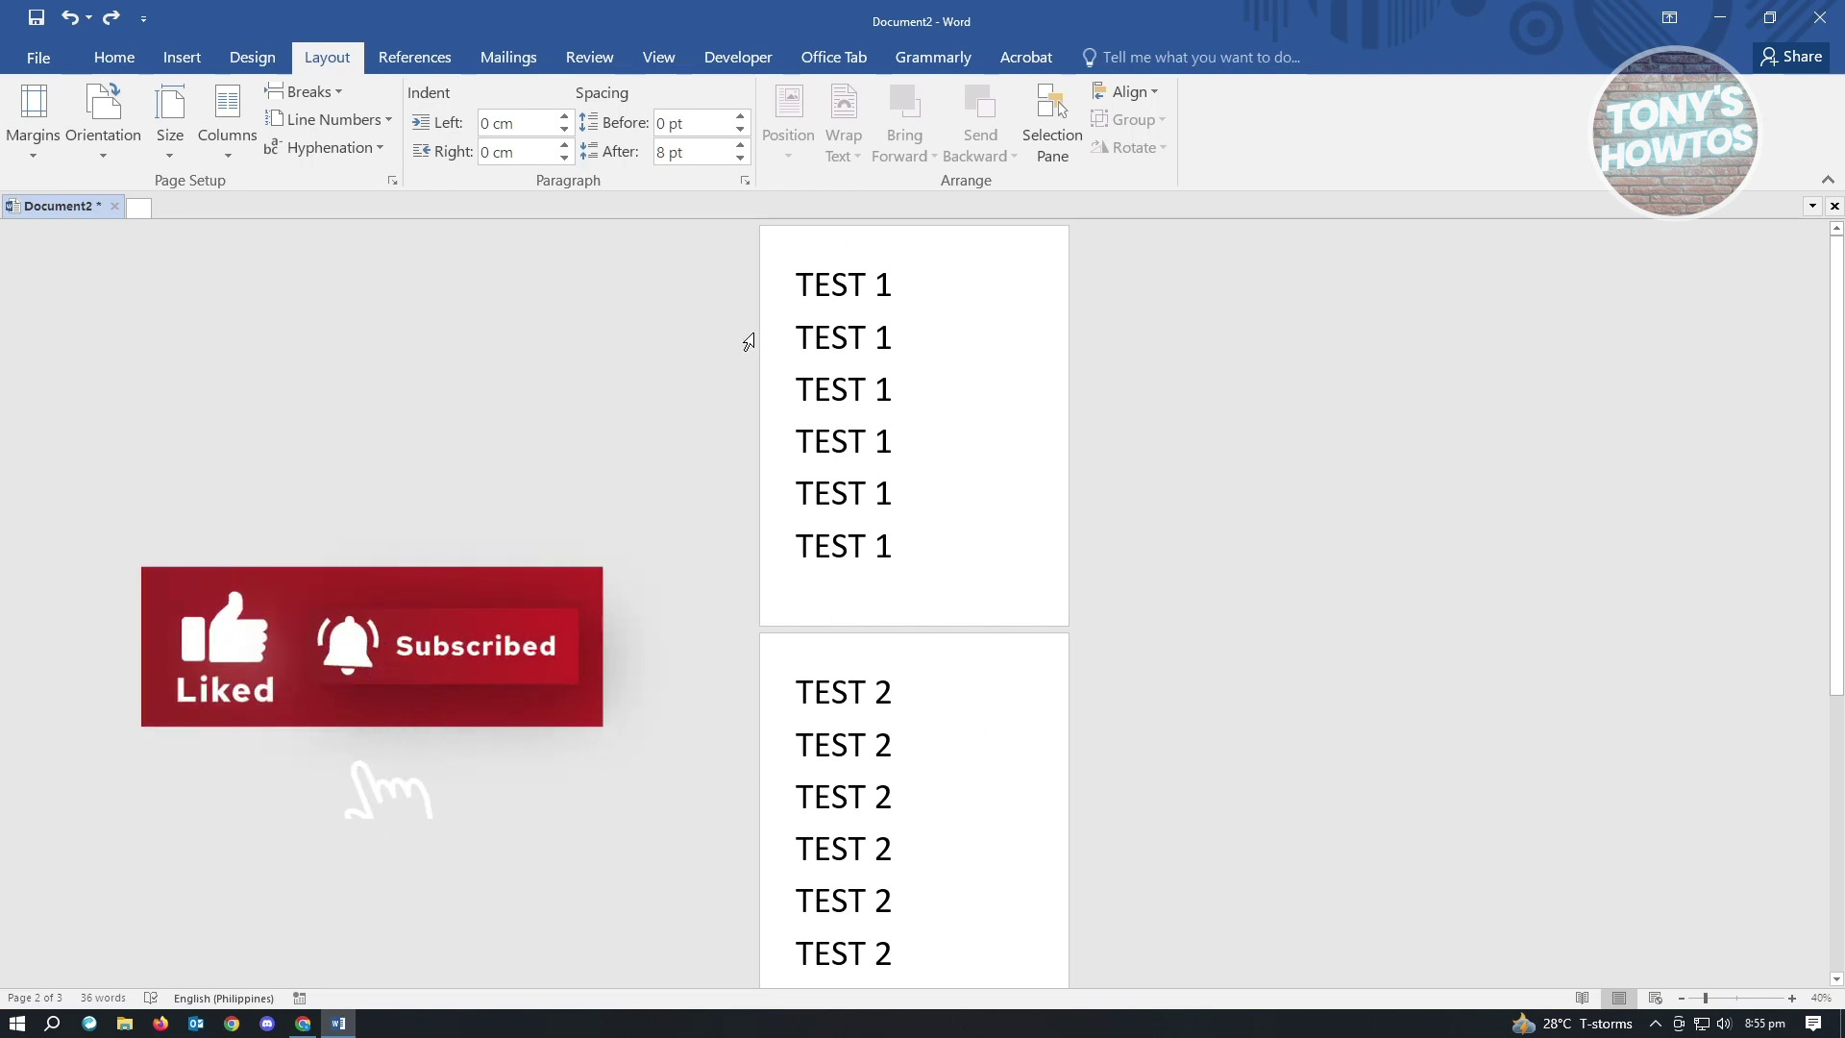
pyautogui.scroll(-2, 976, 626)
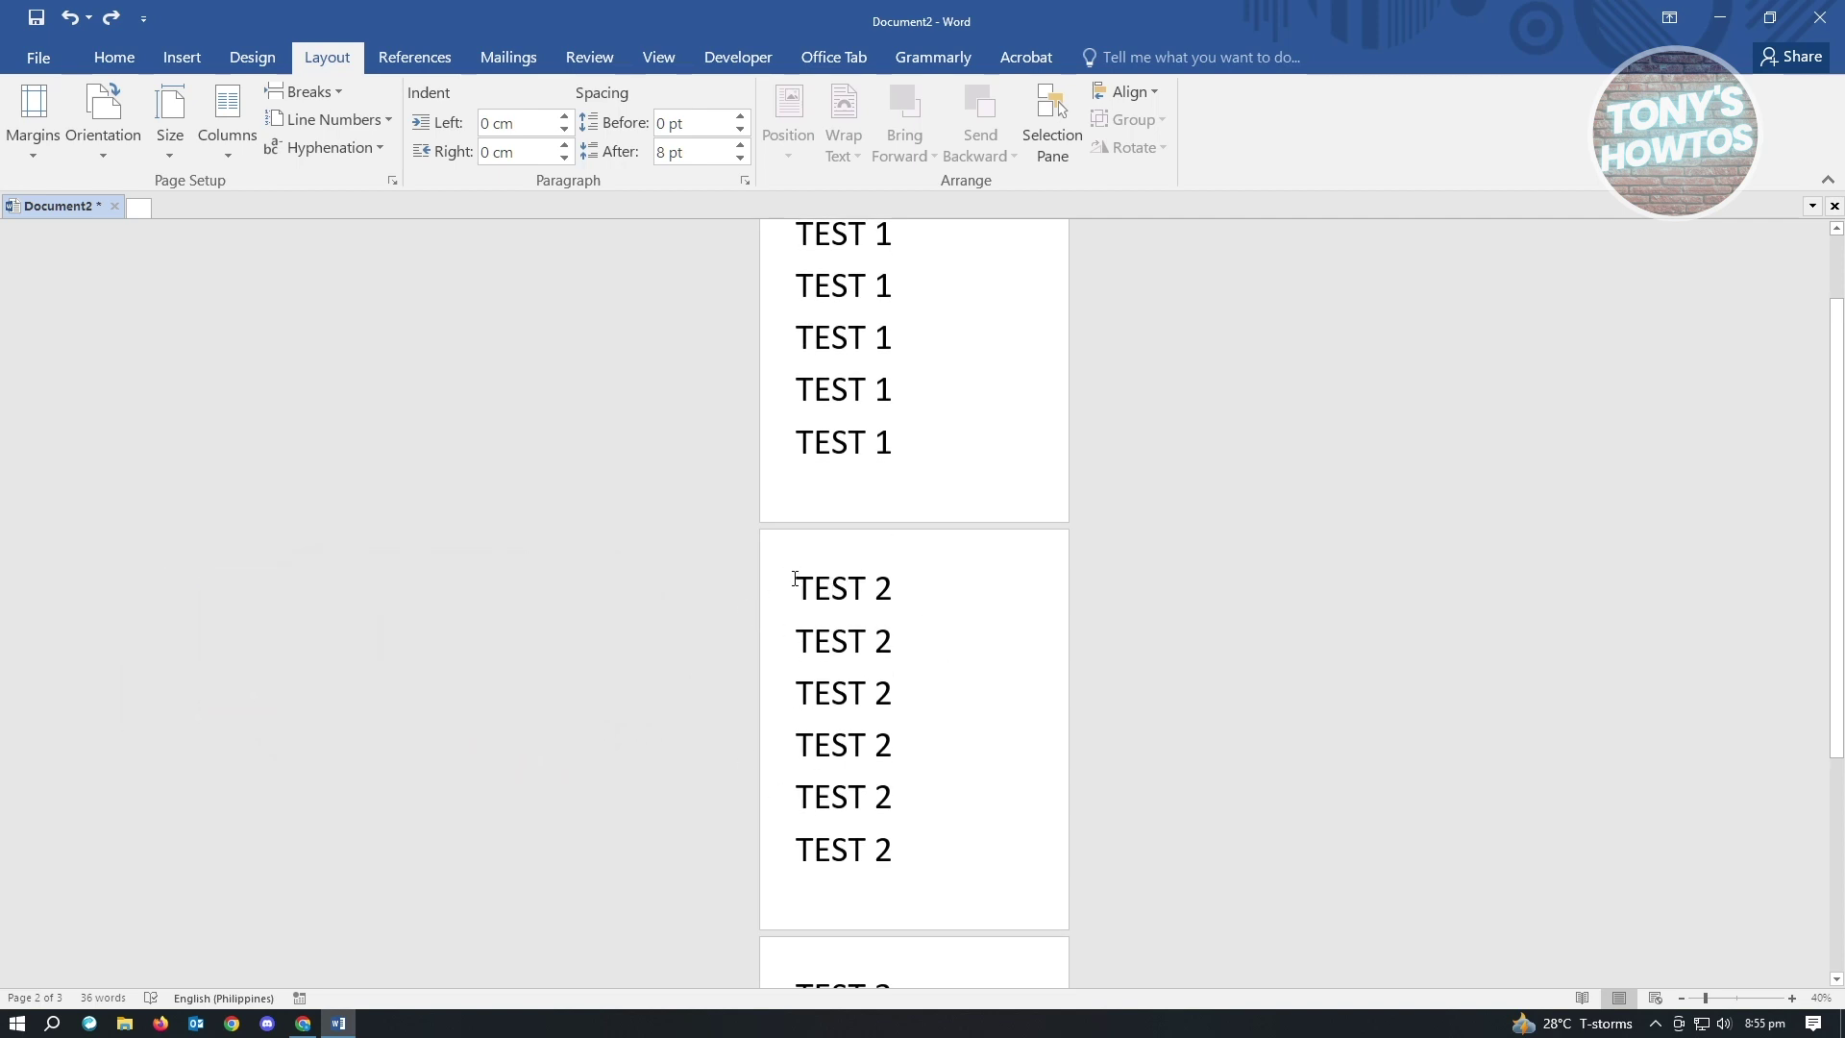
pyautogui.moveTo(796, 579); pyautogui.dragTo(943, 877)
pyautogui.scroll(-3, 971, 848)
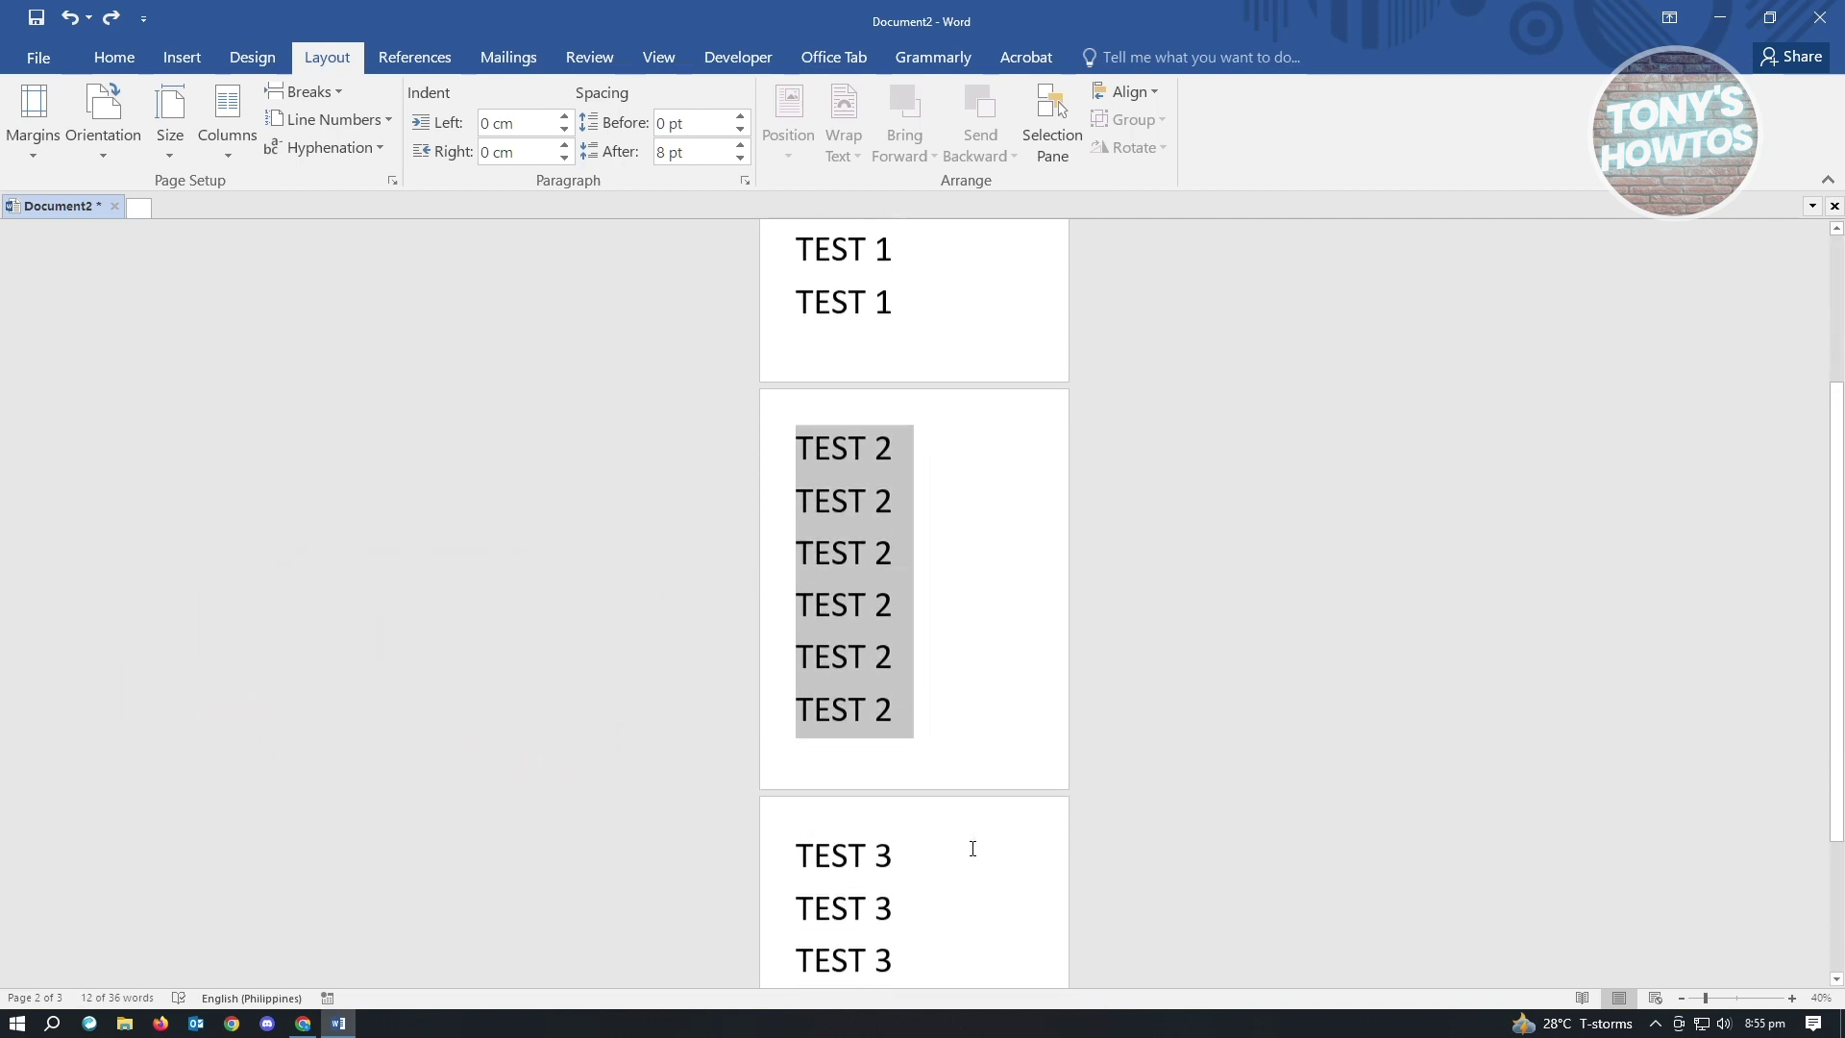
pyautogui.scroll(4, 971, 855)
pyautogui.click(929, 511)
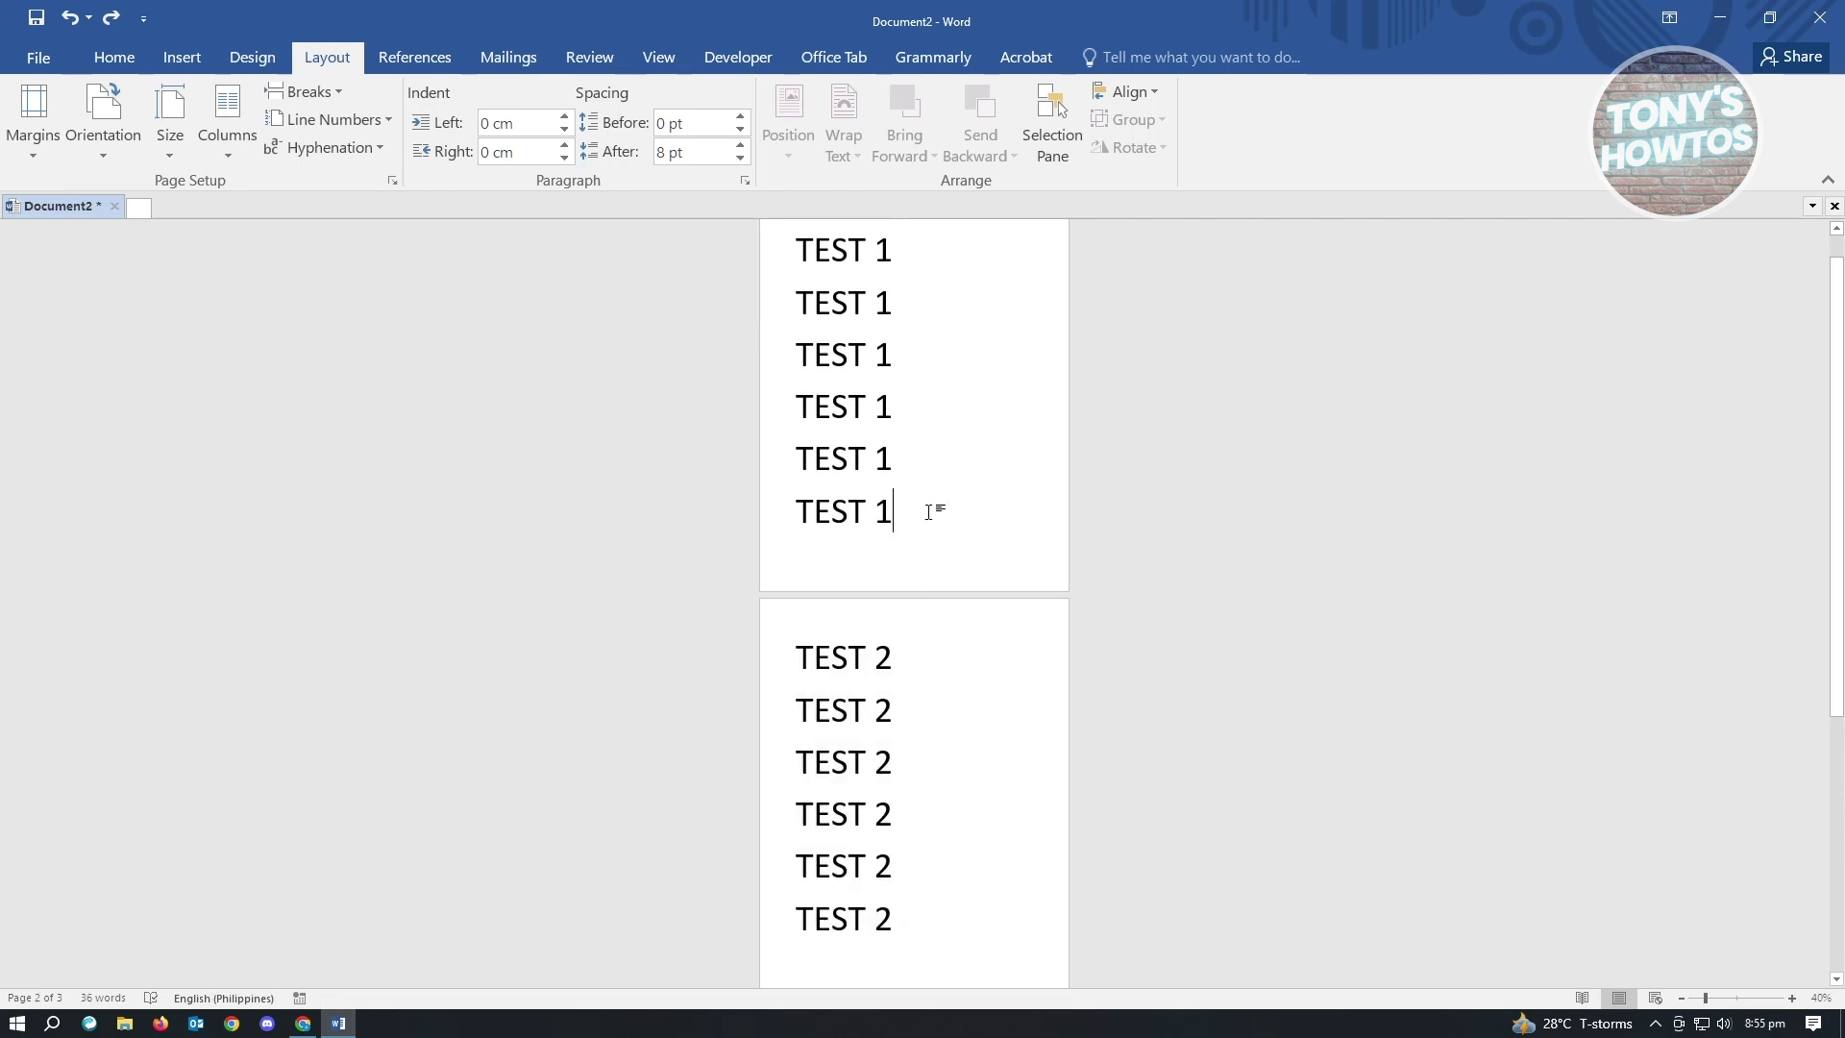
pyautogui.scroll(-3, 947, 617)
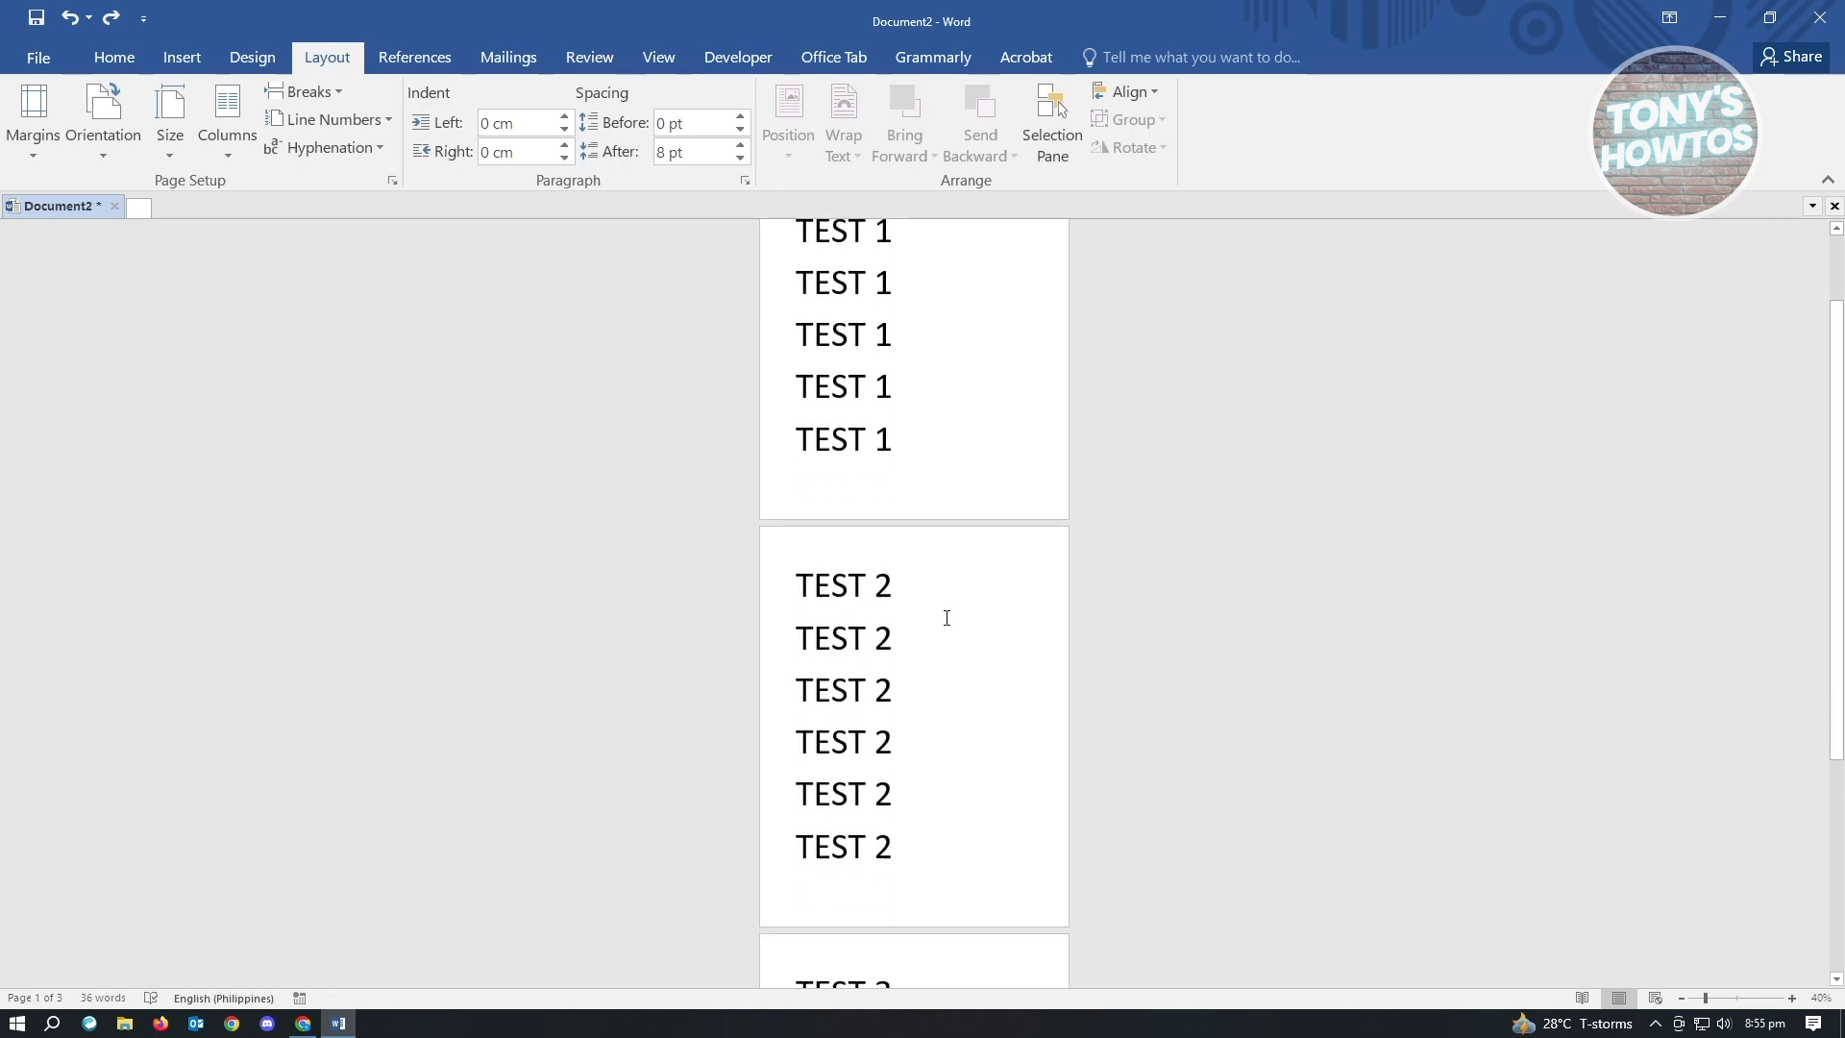
pyautogui.click(939, 730)
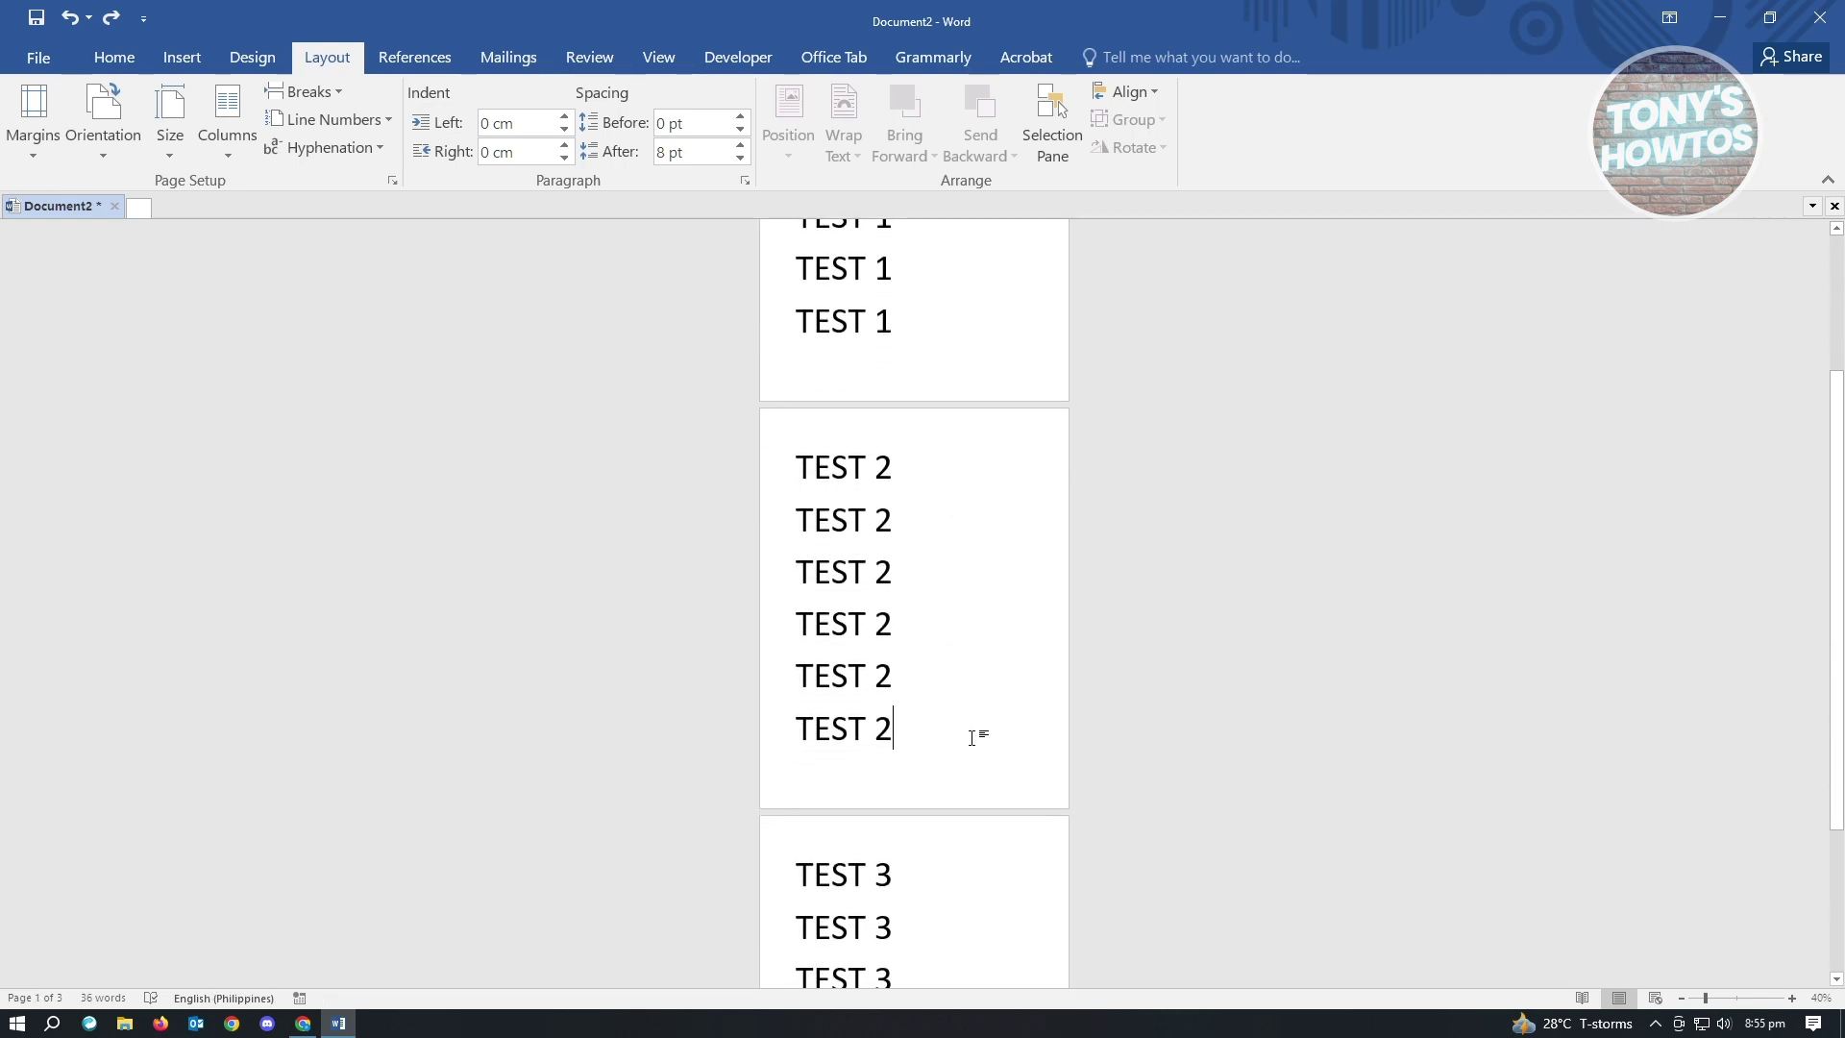
pyautogui.scroll(3, 934, 702)
pyautogui.click(932, 517)
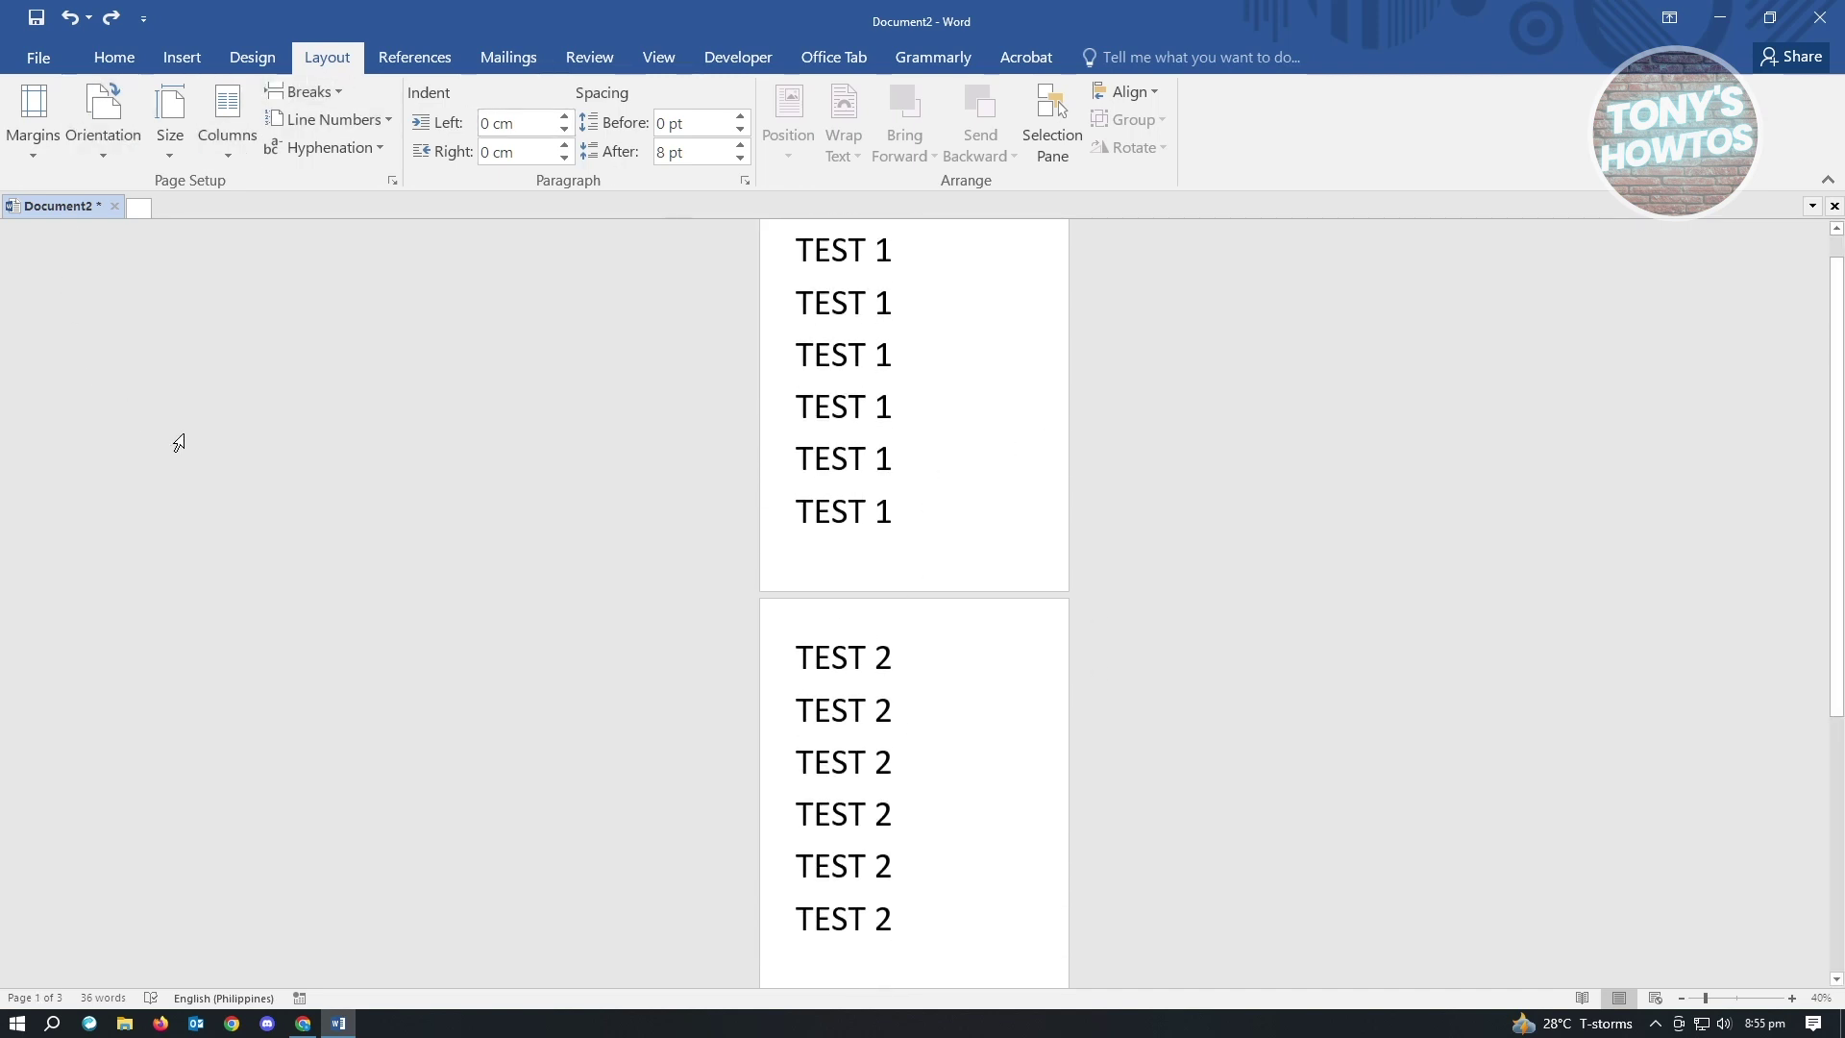
pyautogui.click(337, 91)
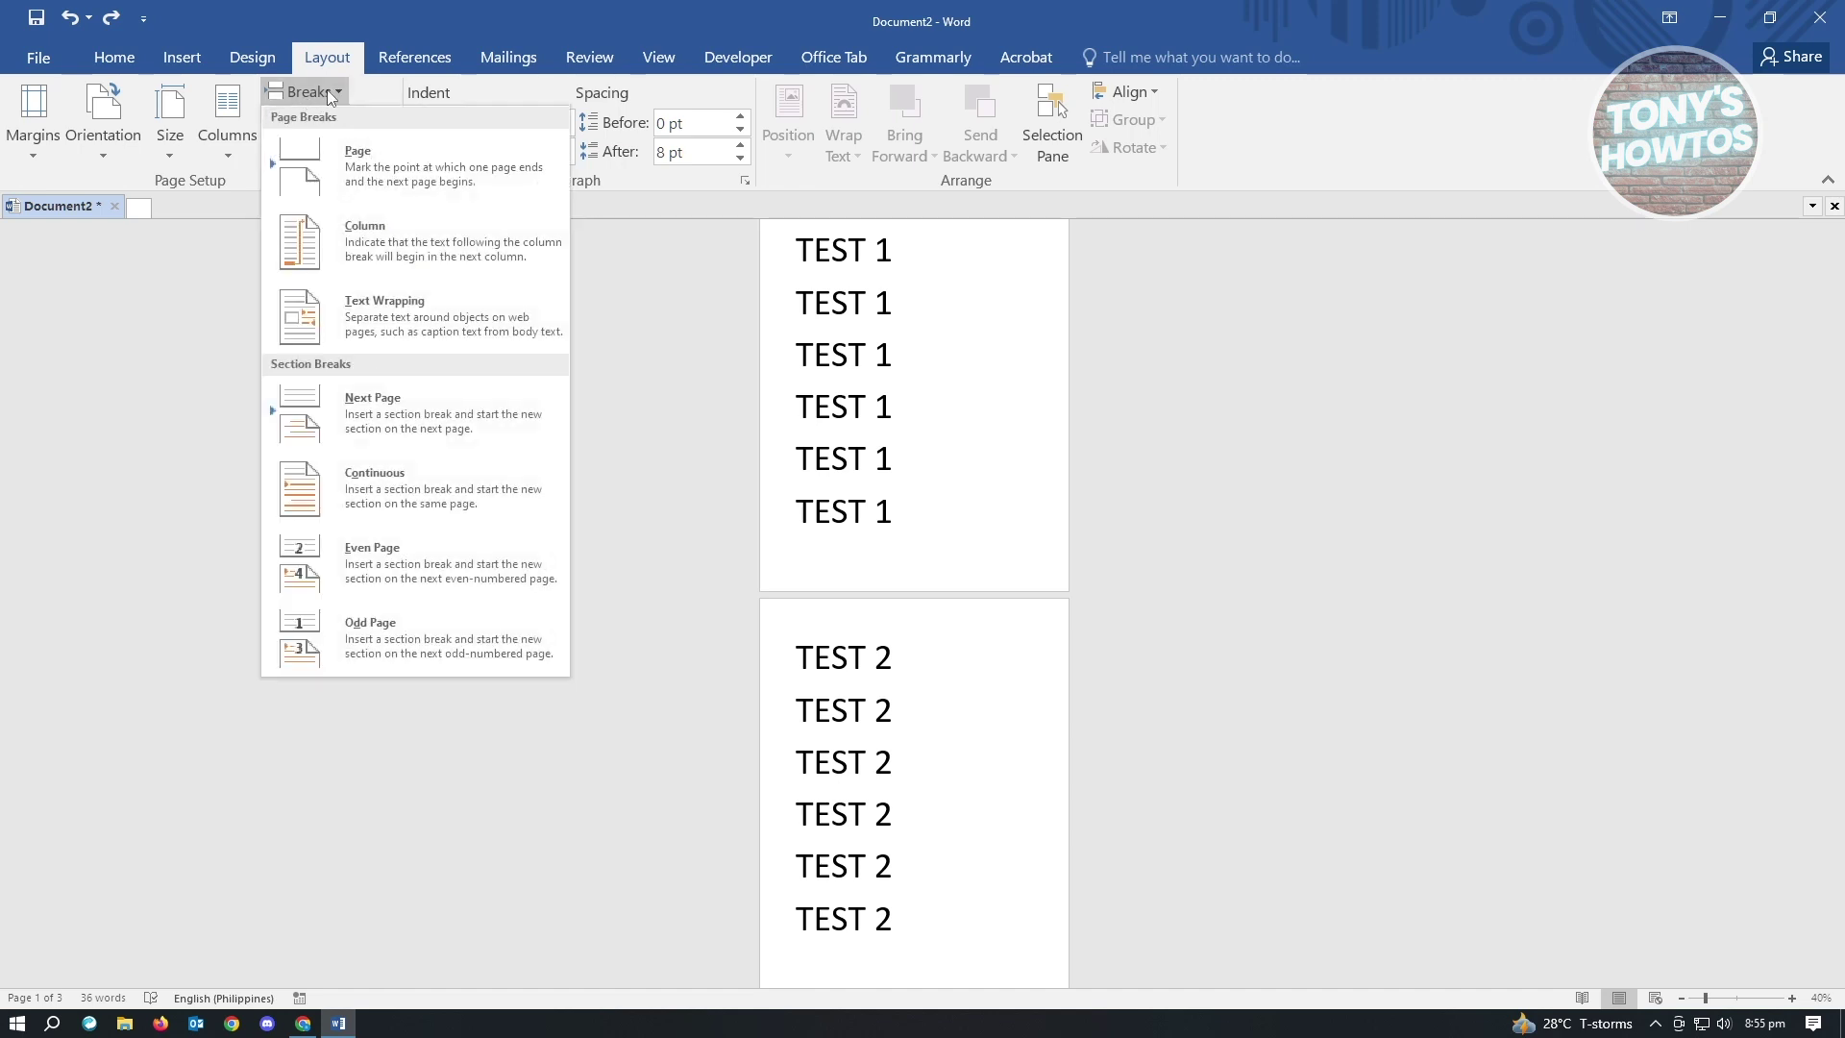
# Step: Start TEST 2 on a new page with a next-page section break and remove the empty line above it
pyautogui.click(461, 437)
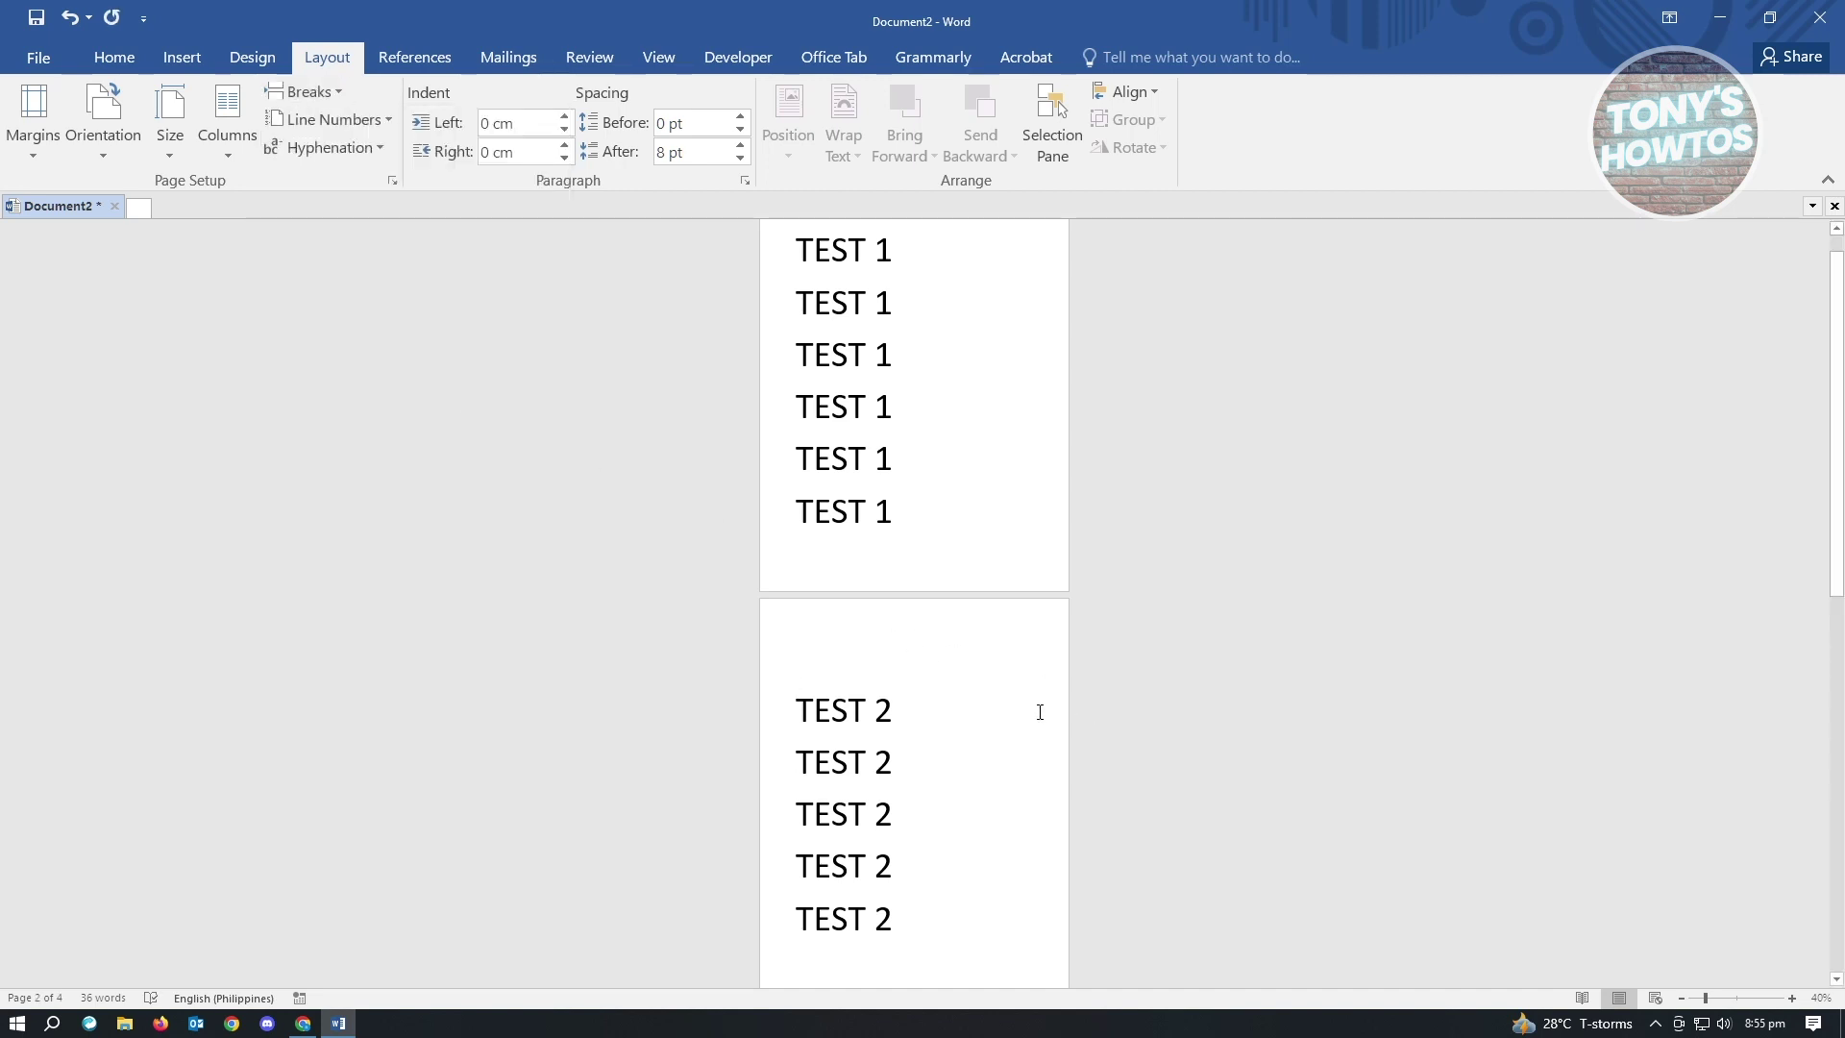
pyautogui.press('BackSpace')
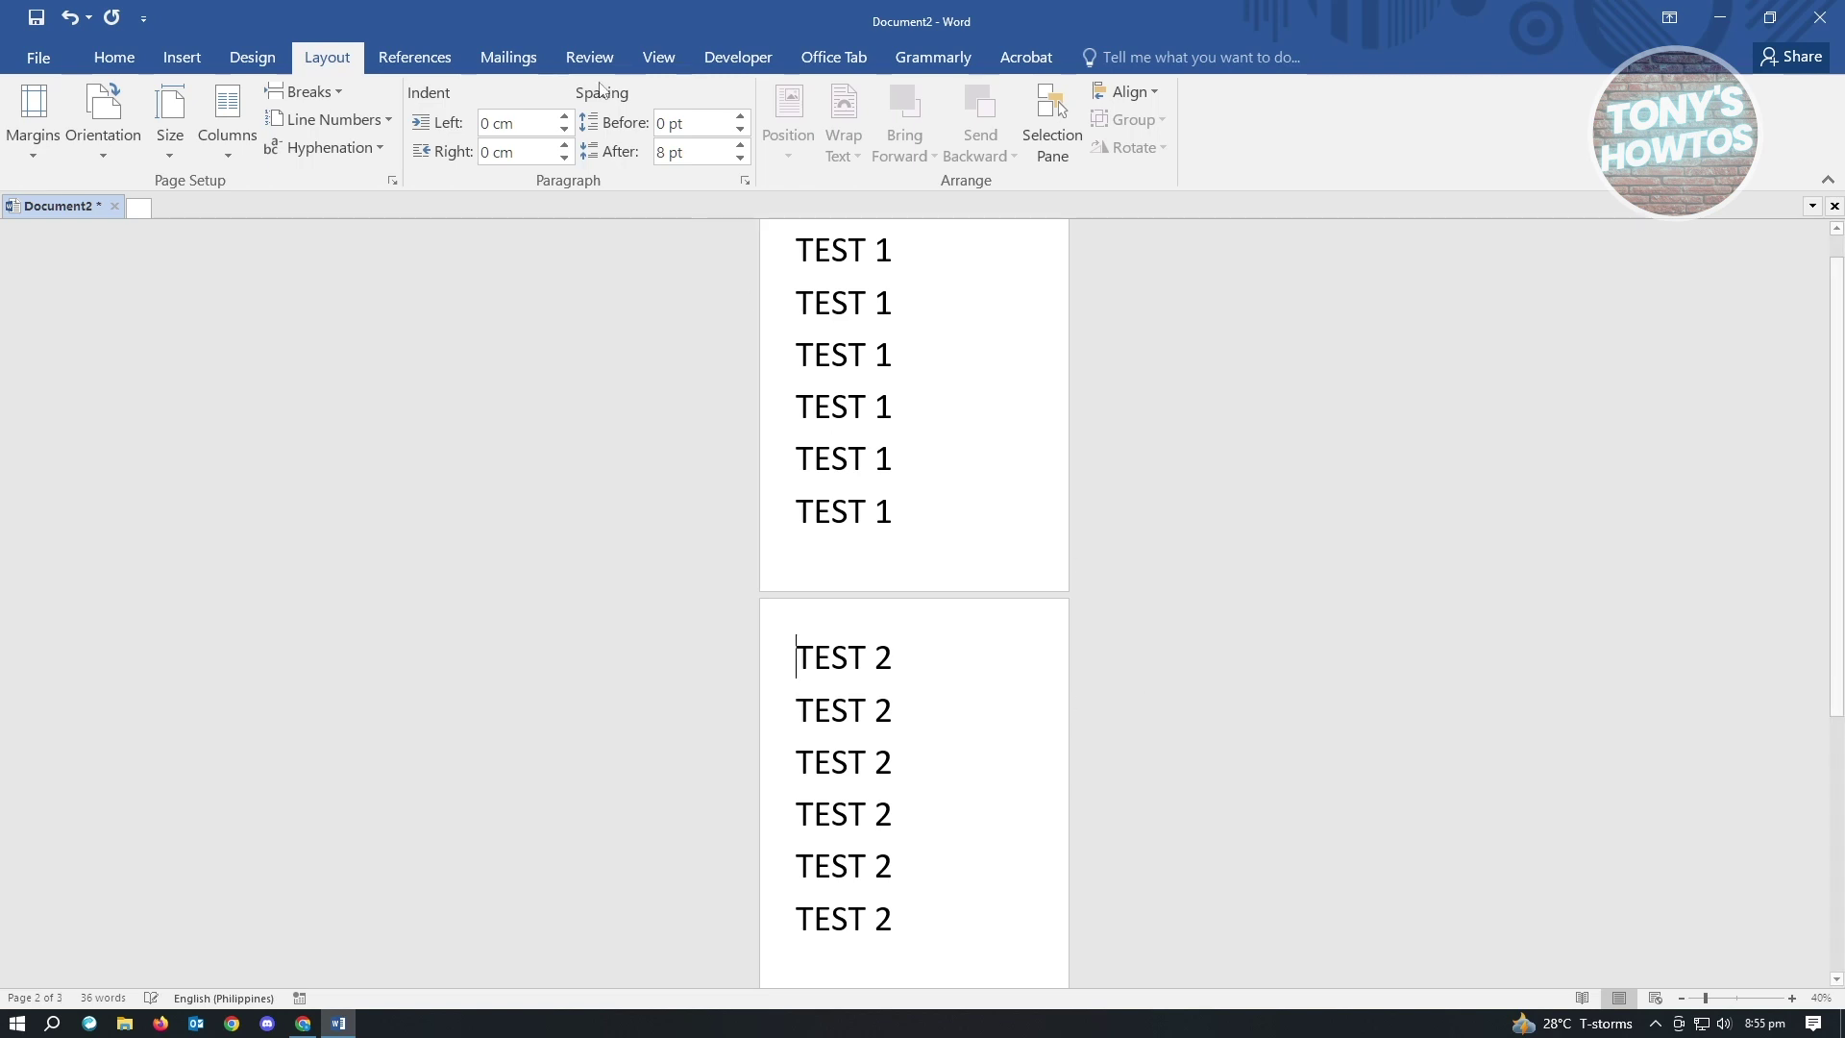
pyautogui.click(303, 91)
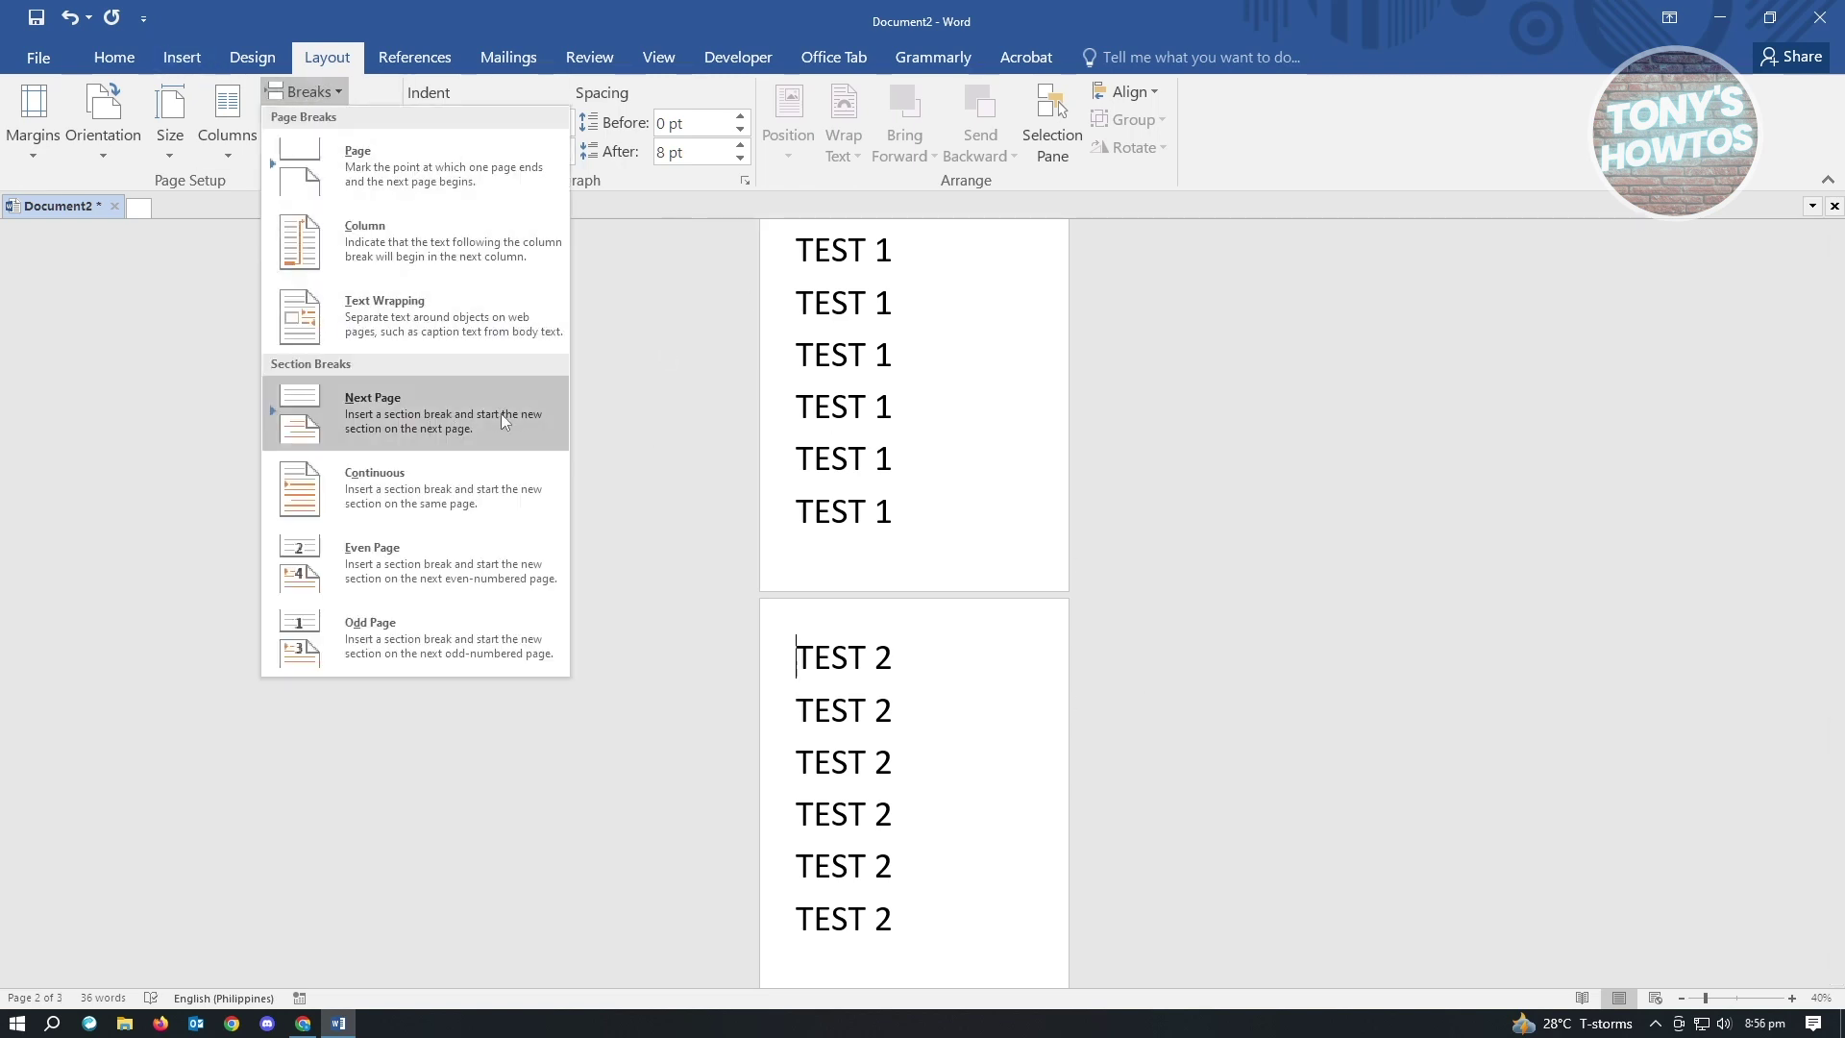
pyautogui.scroll(-5, 1216, 665)
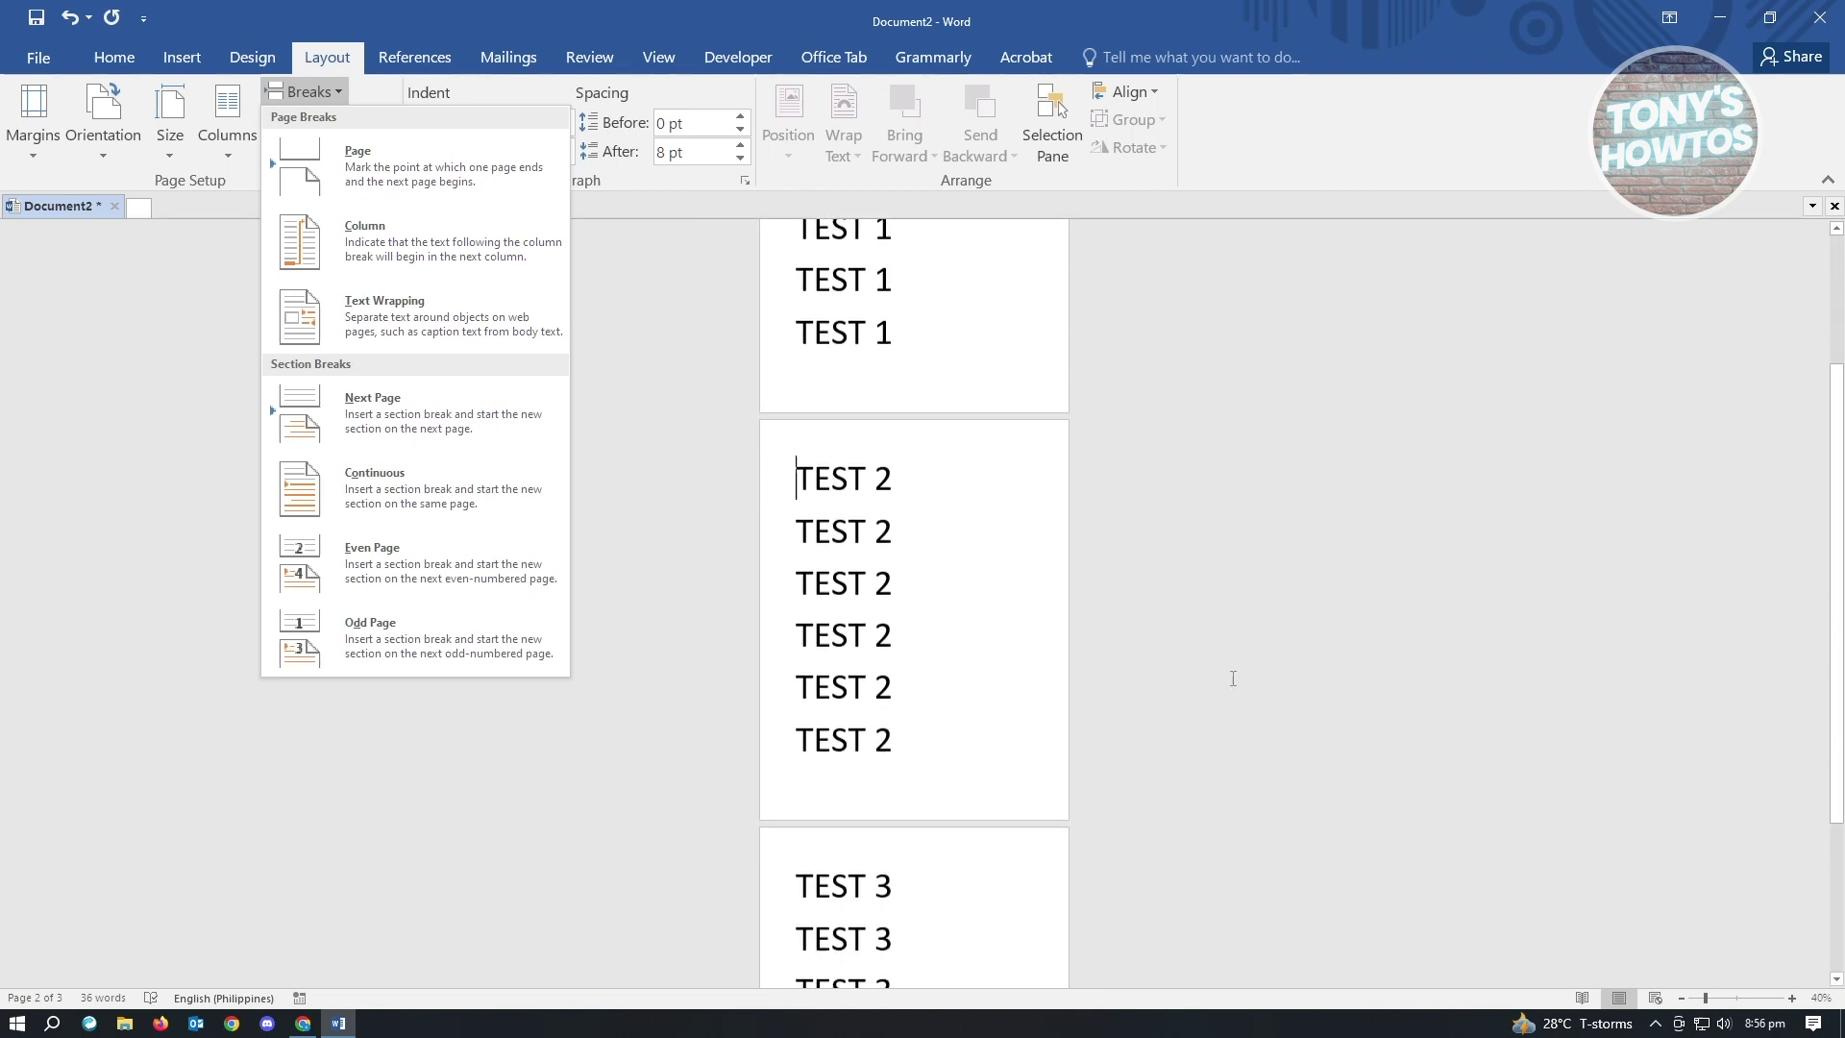
pyautogui.click(894, 650)
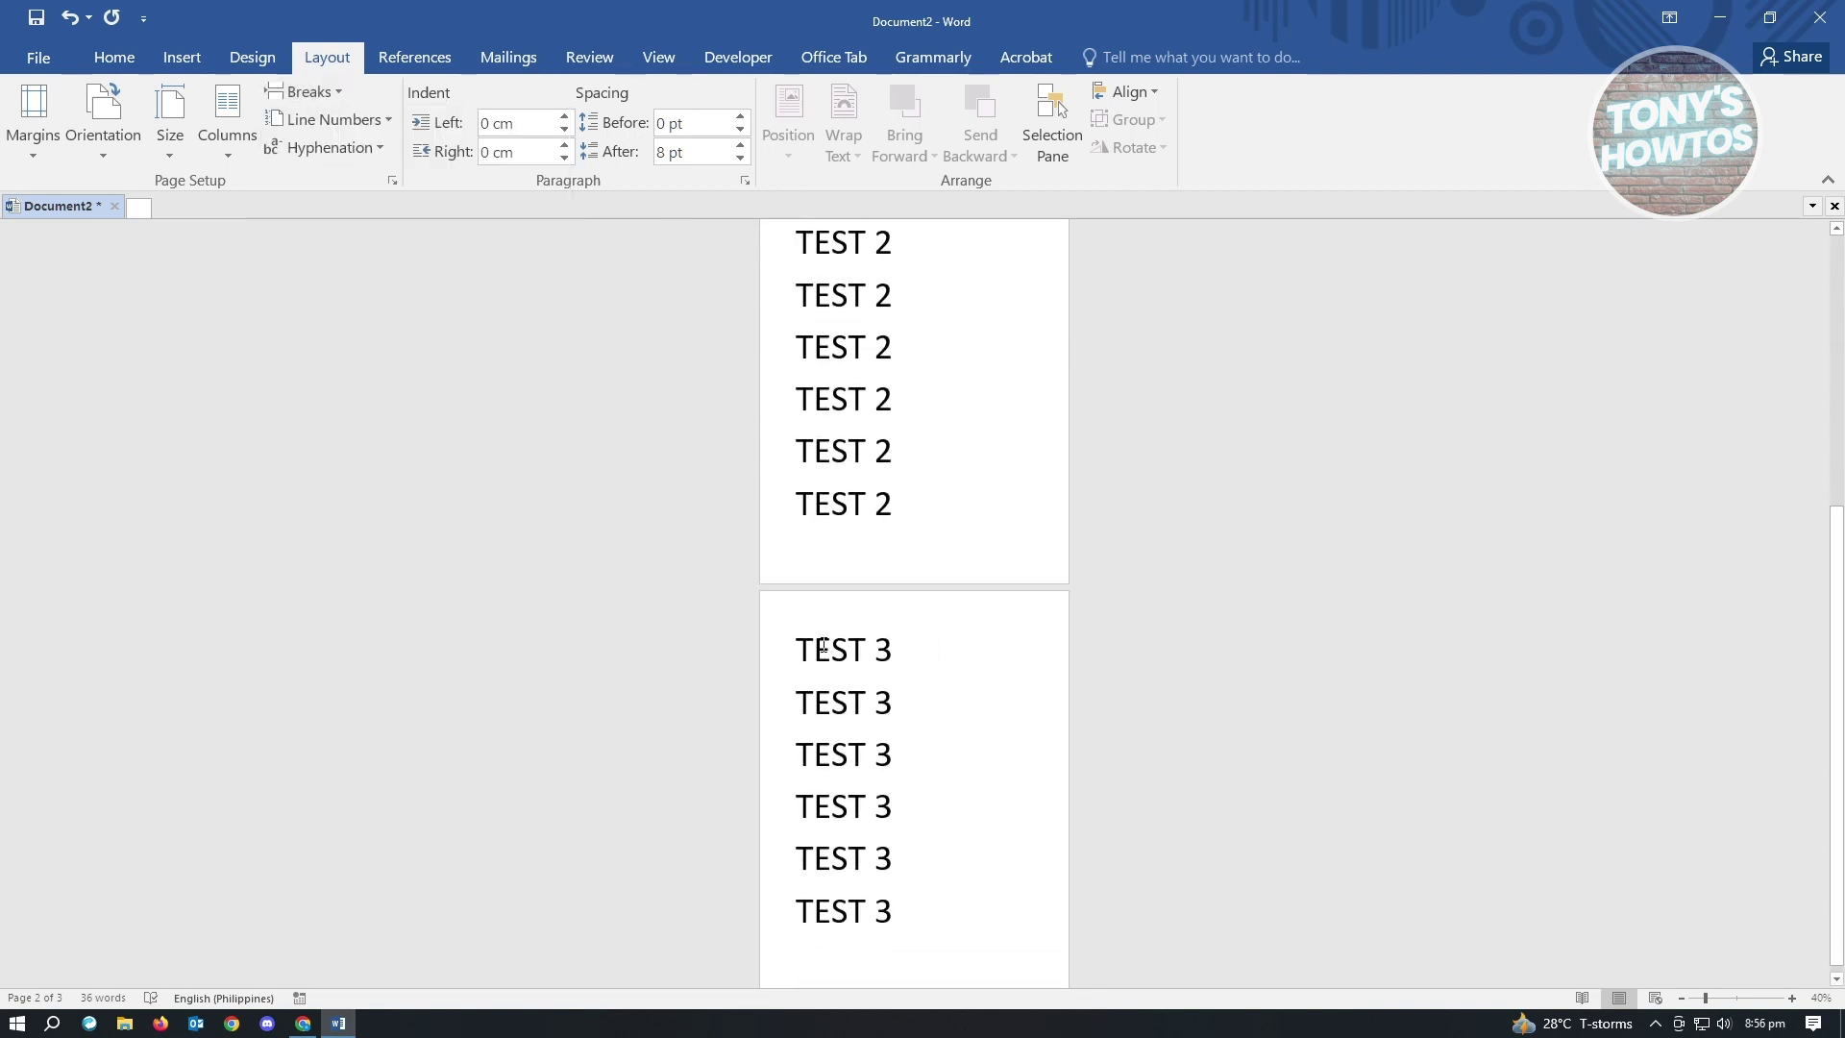
# Step: Add a next-page section break after the last TEST 2 and delete the blank line before TEST 3
pyautogui.click(942, 507)
pyautogui.click(330, 94)
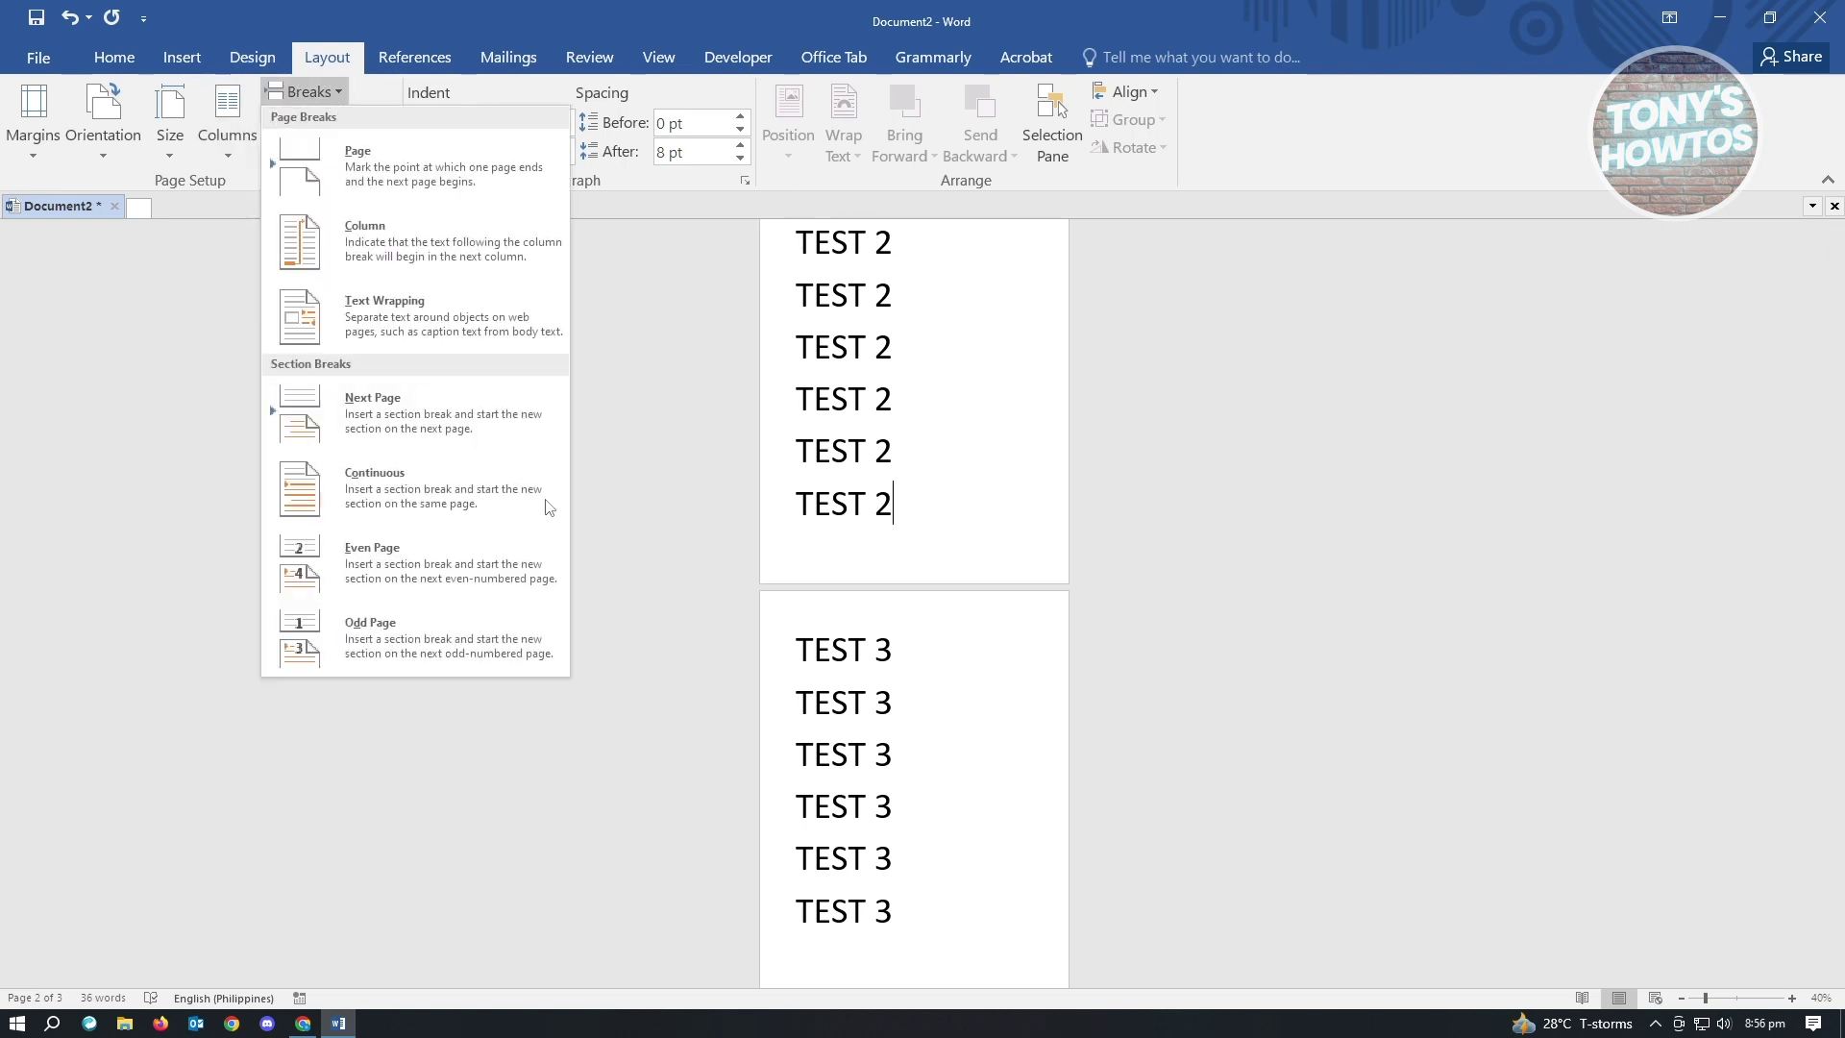
pyautogui.click(369, 410)
pyautogui.click(792, 701)
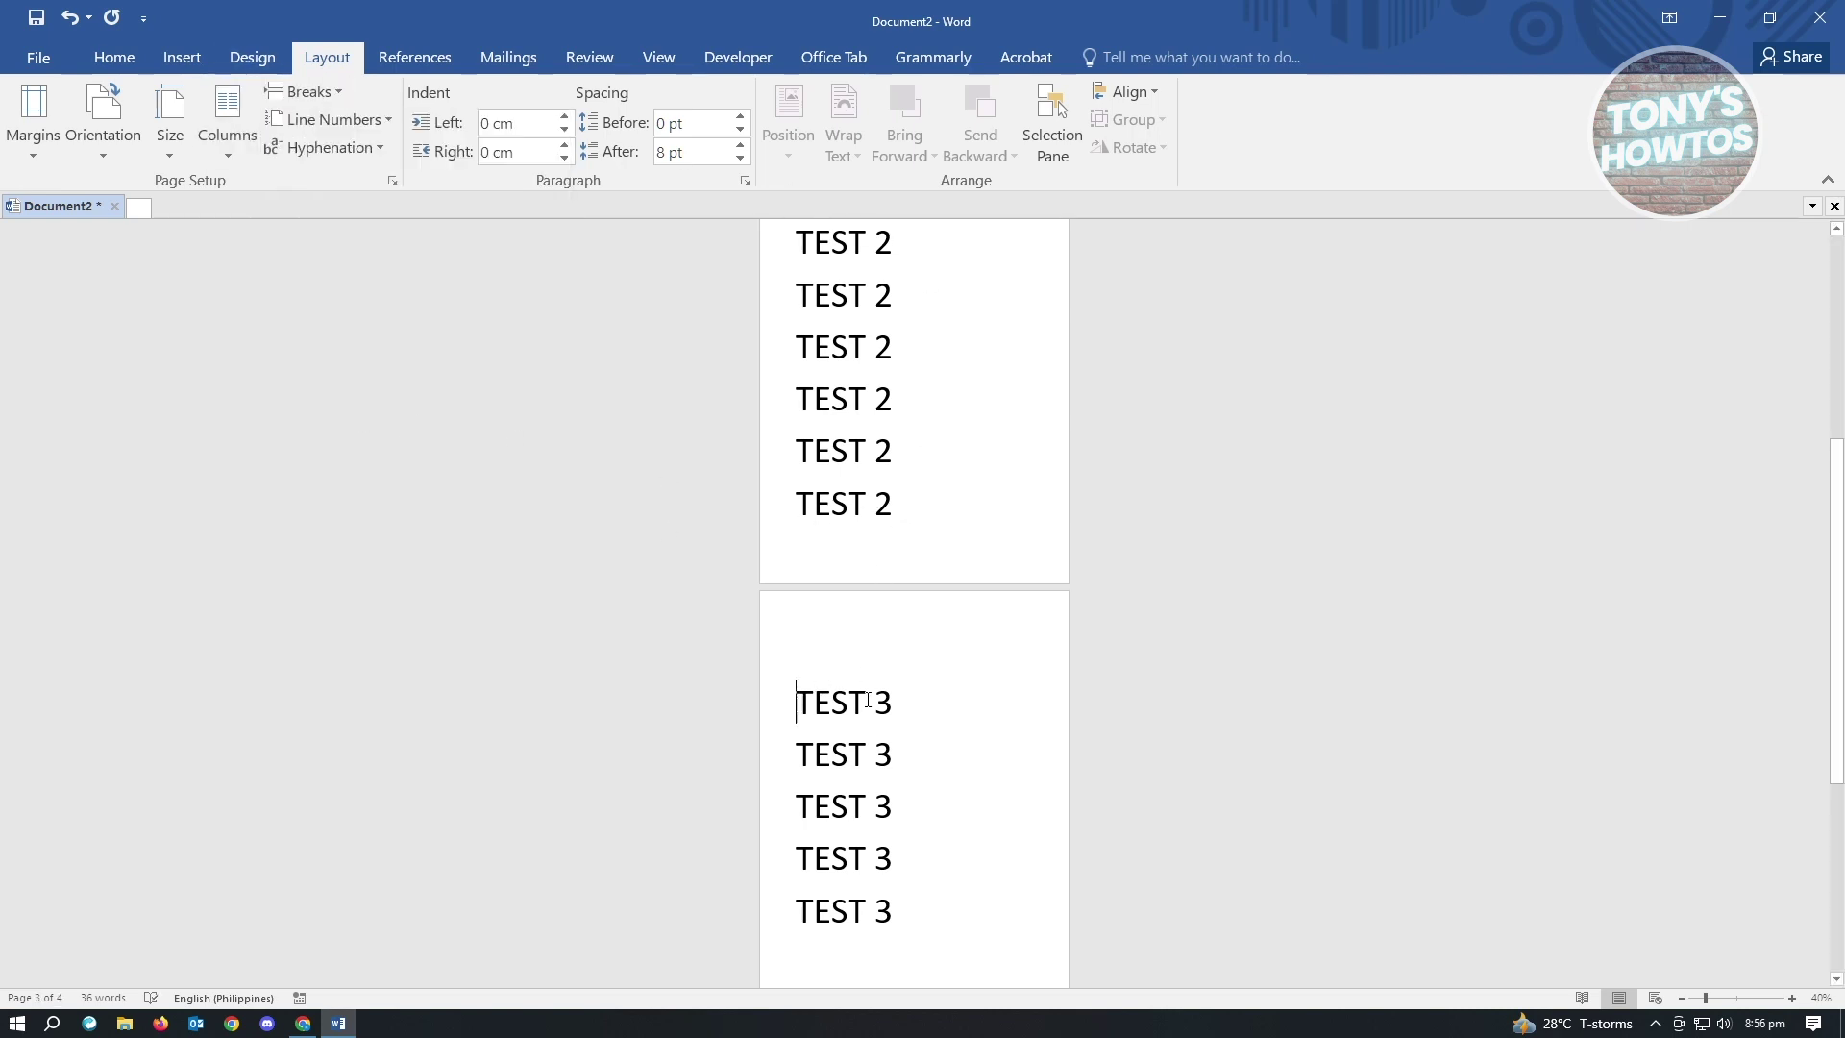
pyautogui.press('BackSpace')
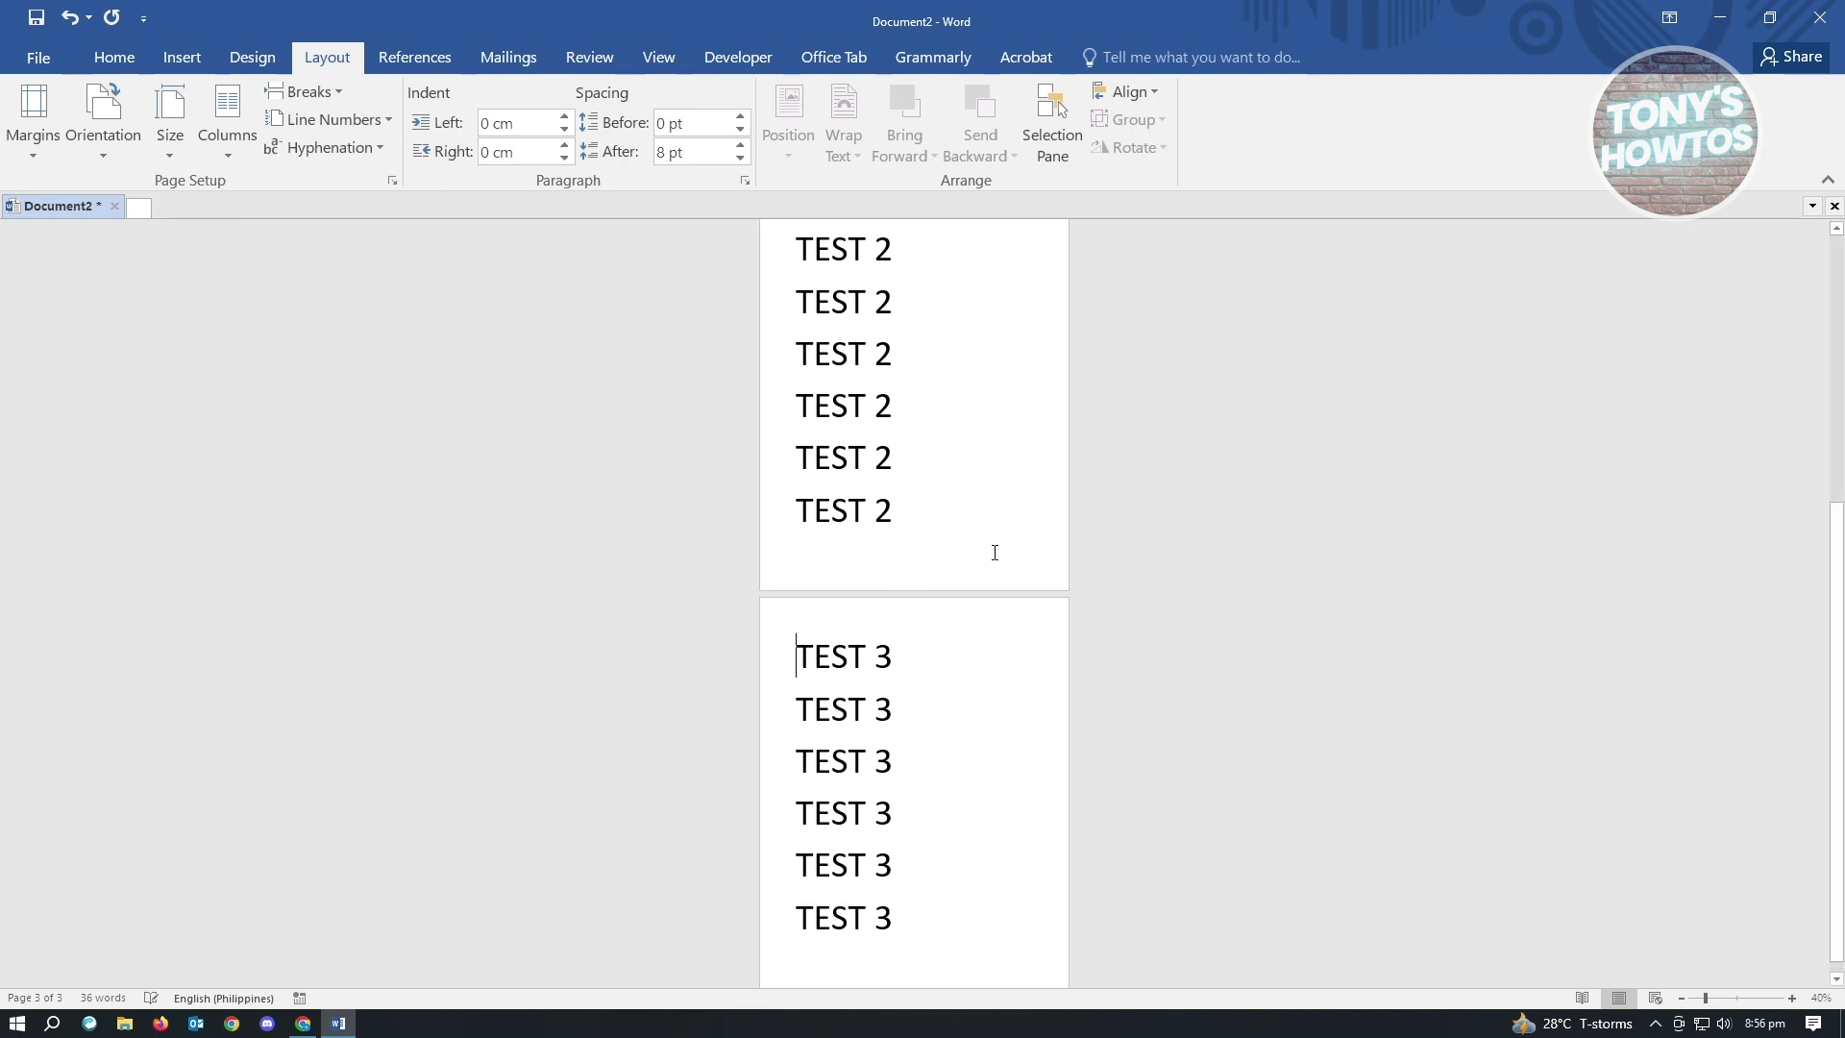
# Step: Switch the TEST 2 section's orientation to Landscape
pyautogui.scroll(1, 999, 606)
pyautogui.scroll(2, 998, 606)
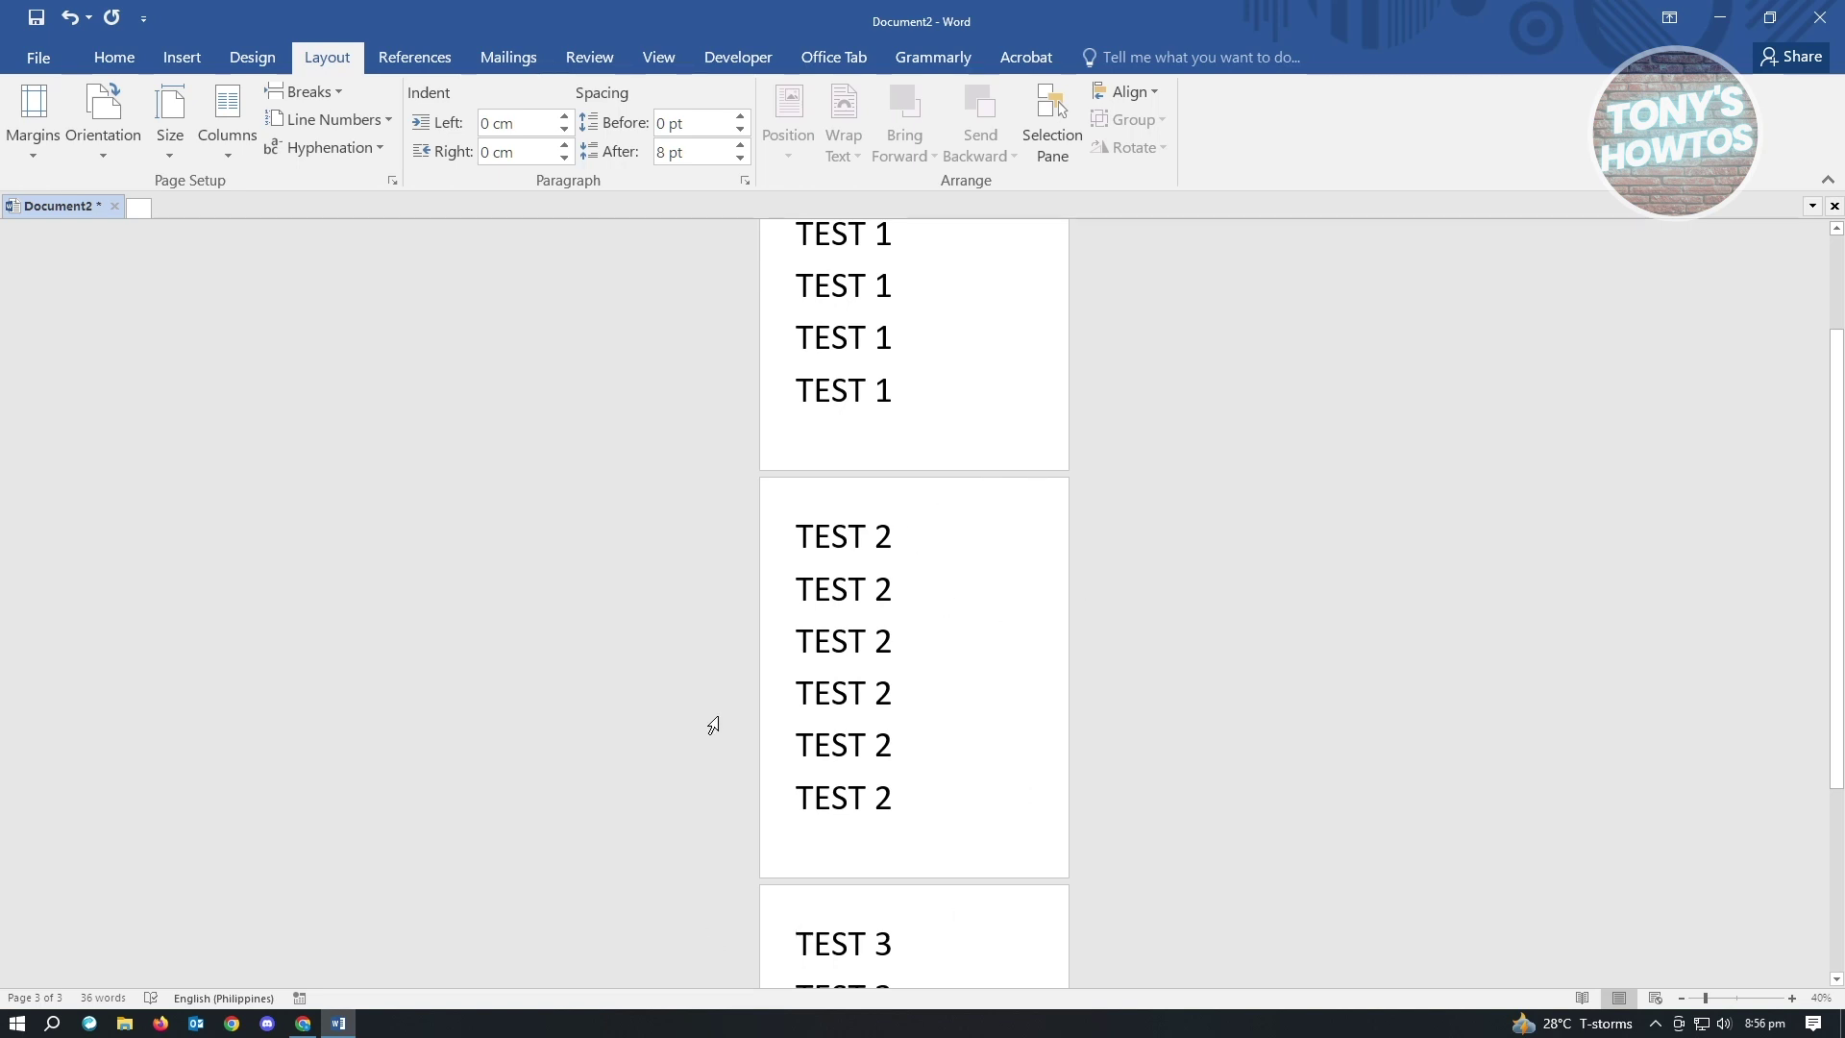
pyautogui.click(918, 803)
pyautogui.click(108, 159)
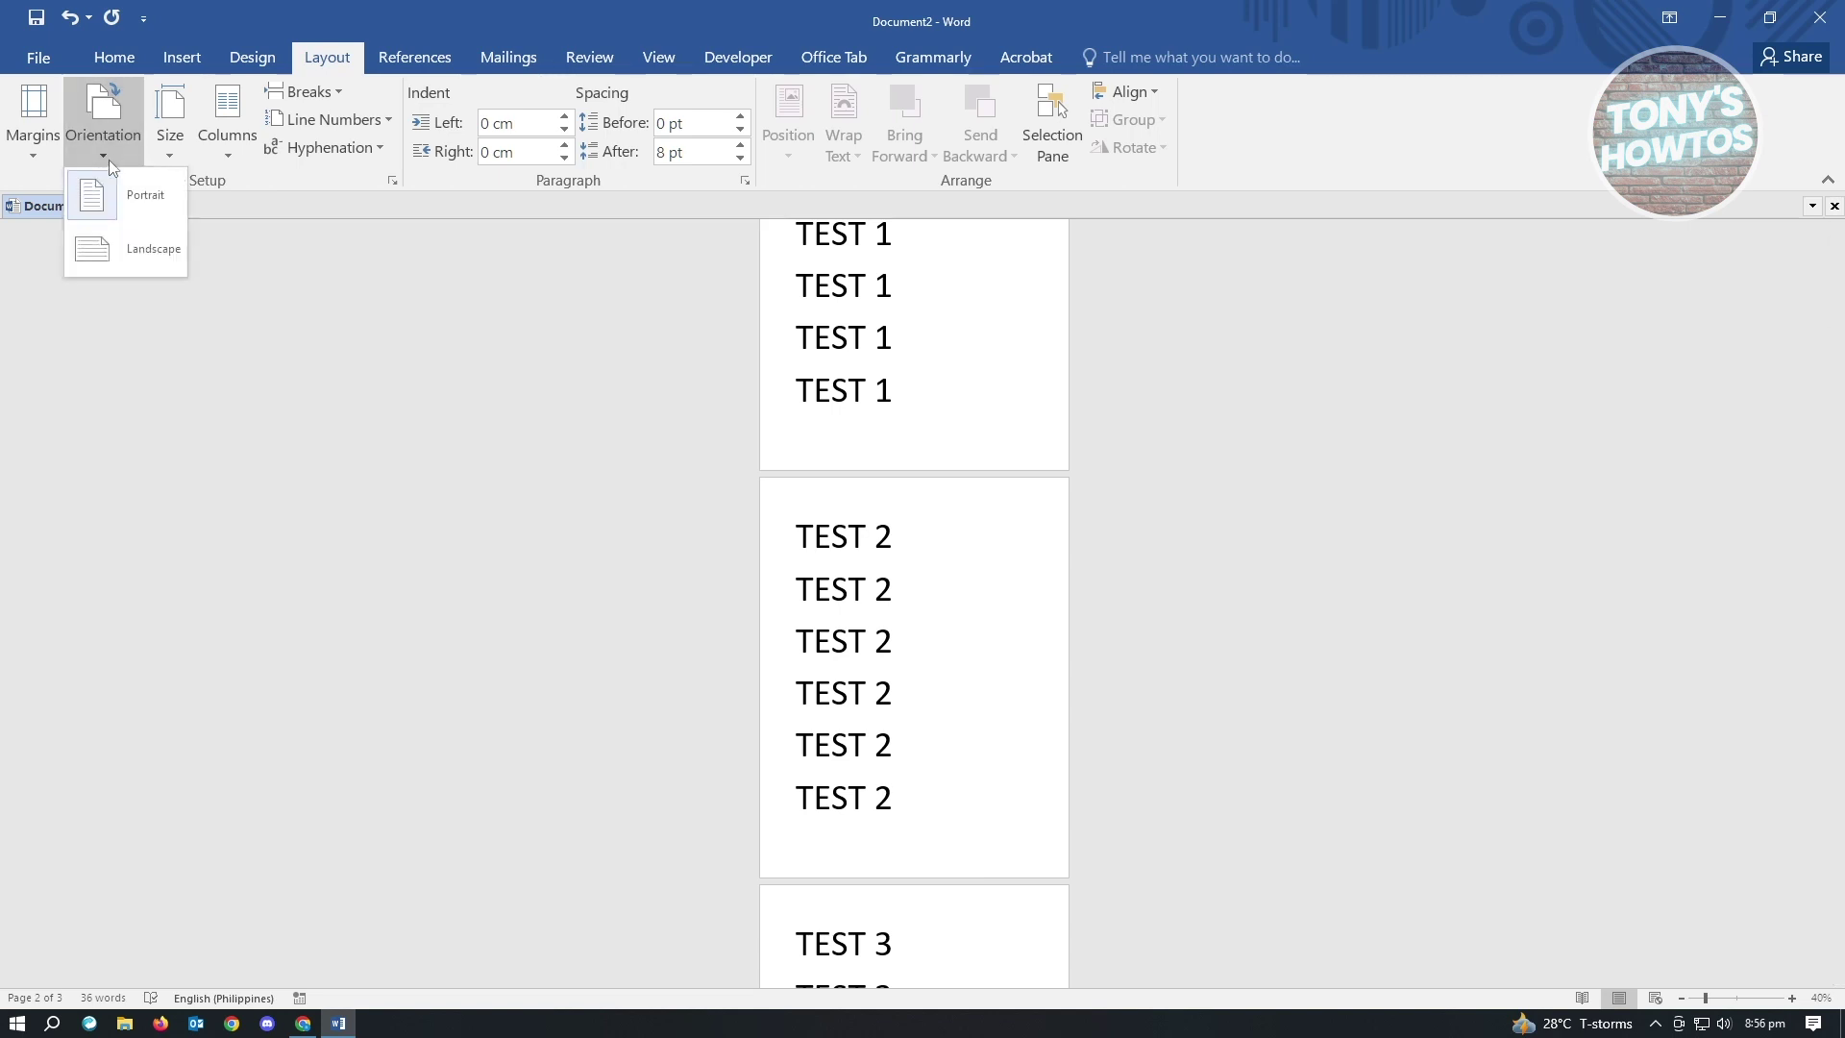
pyautogui.click(127, 253)
# Step: Select the TEST 2 lines to check how they spread across the landscape pages
pyautogui.scroll(-1, 1374, 672)
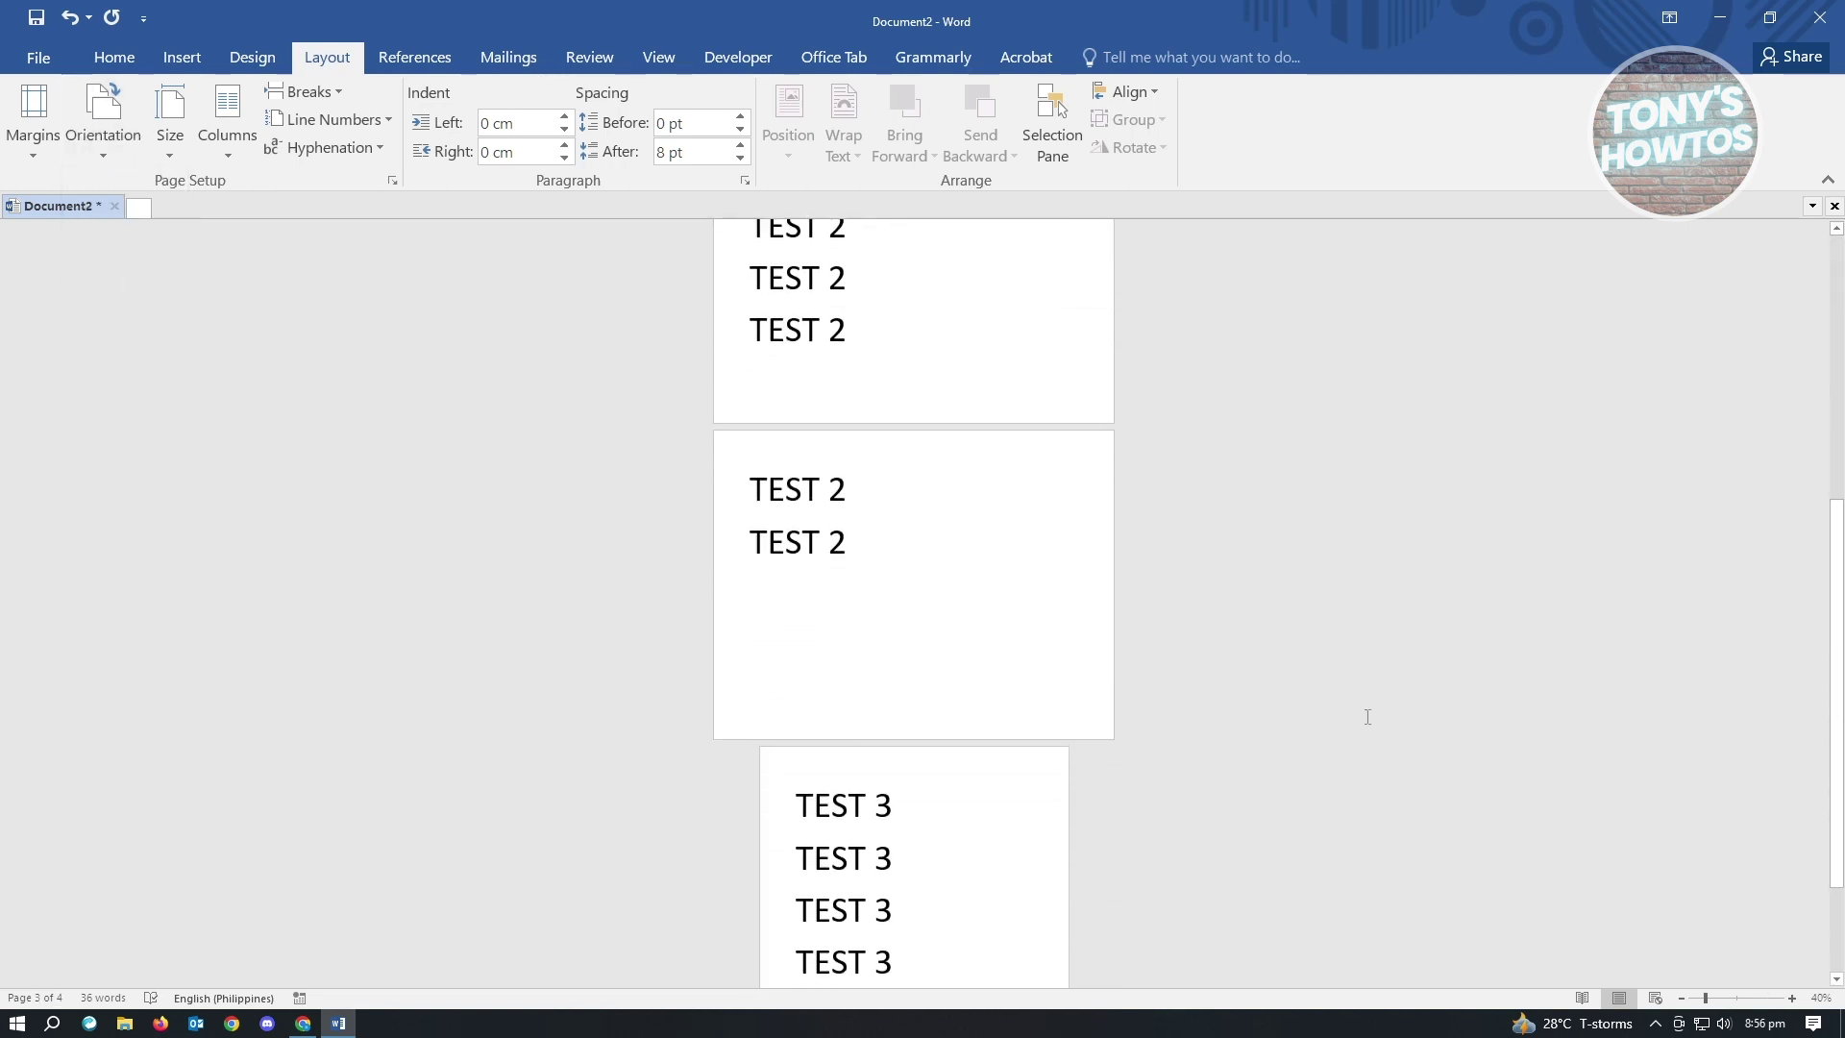
pyautogui.scroll(3, 1092, 811)
pyautogui.click(884, 543)
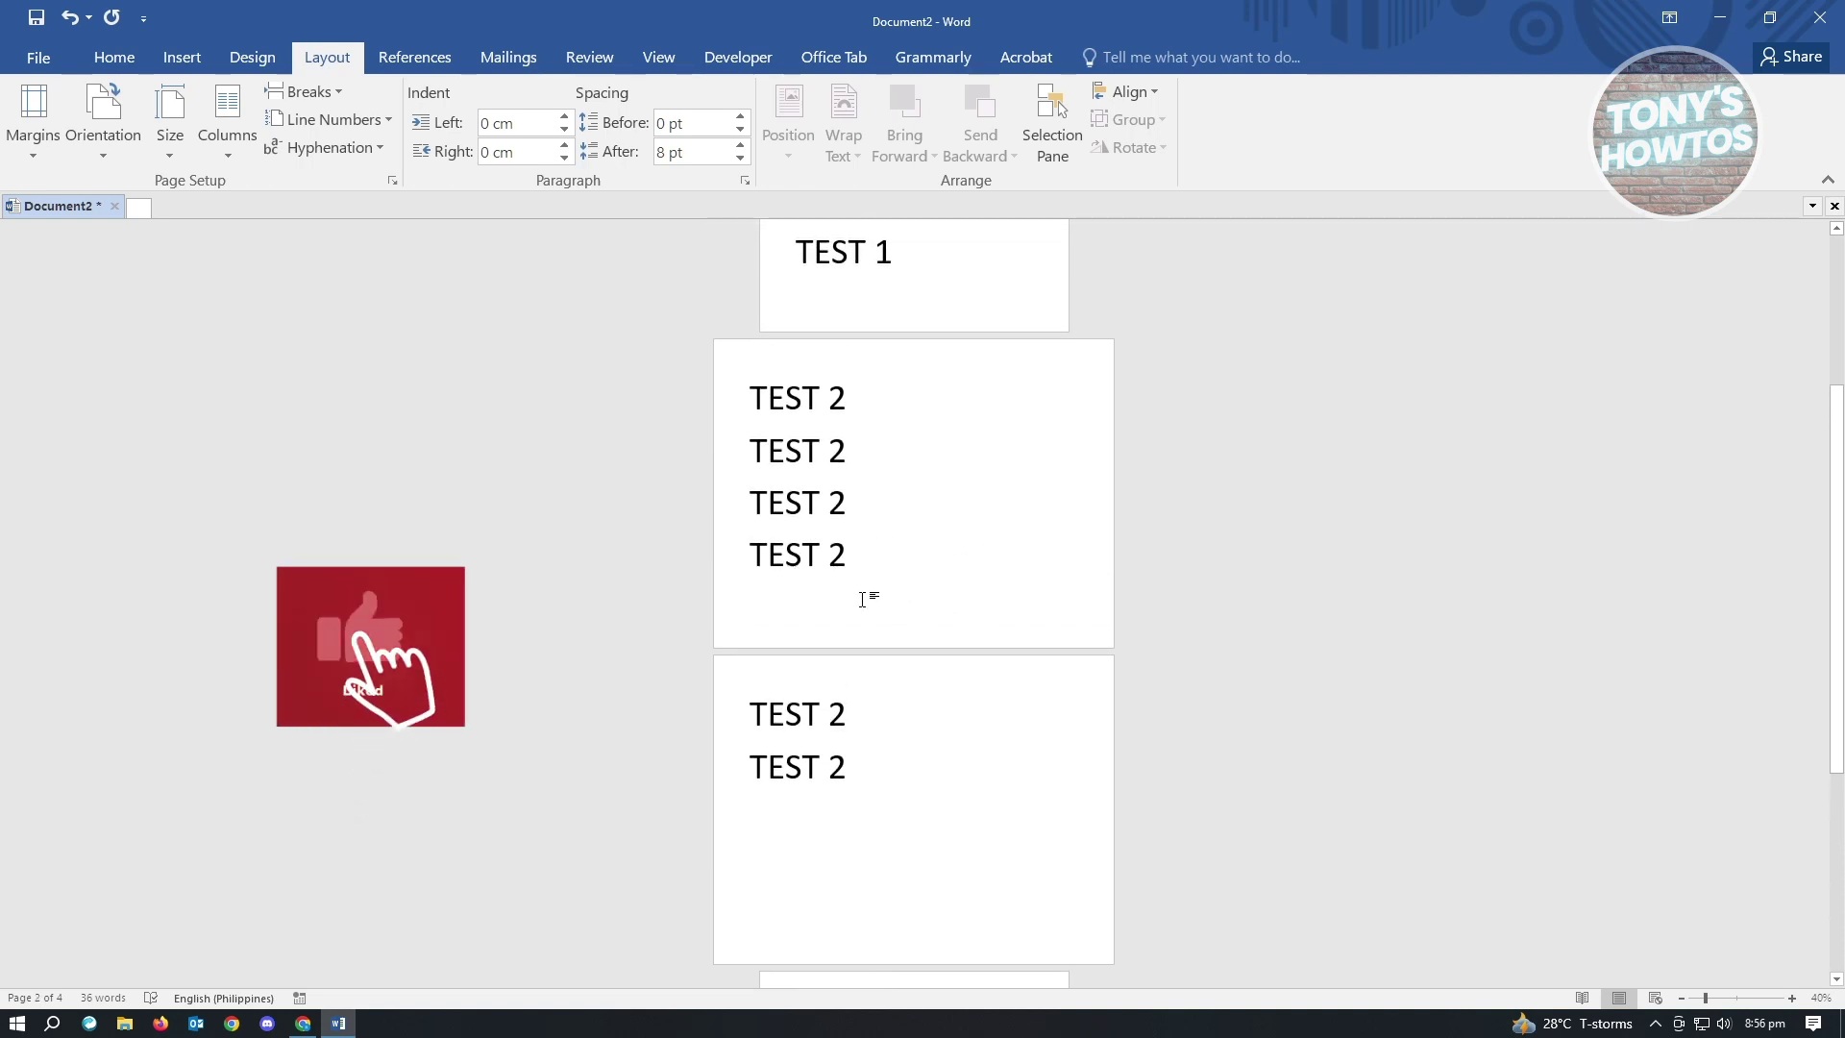
pyautogui.moveTo(856, 573); pyautogui.dragTo(741, 391)
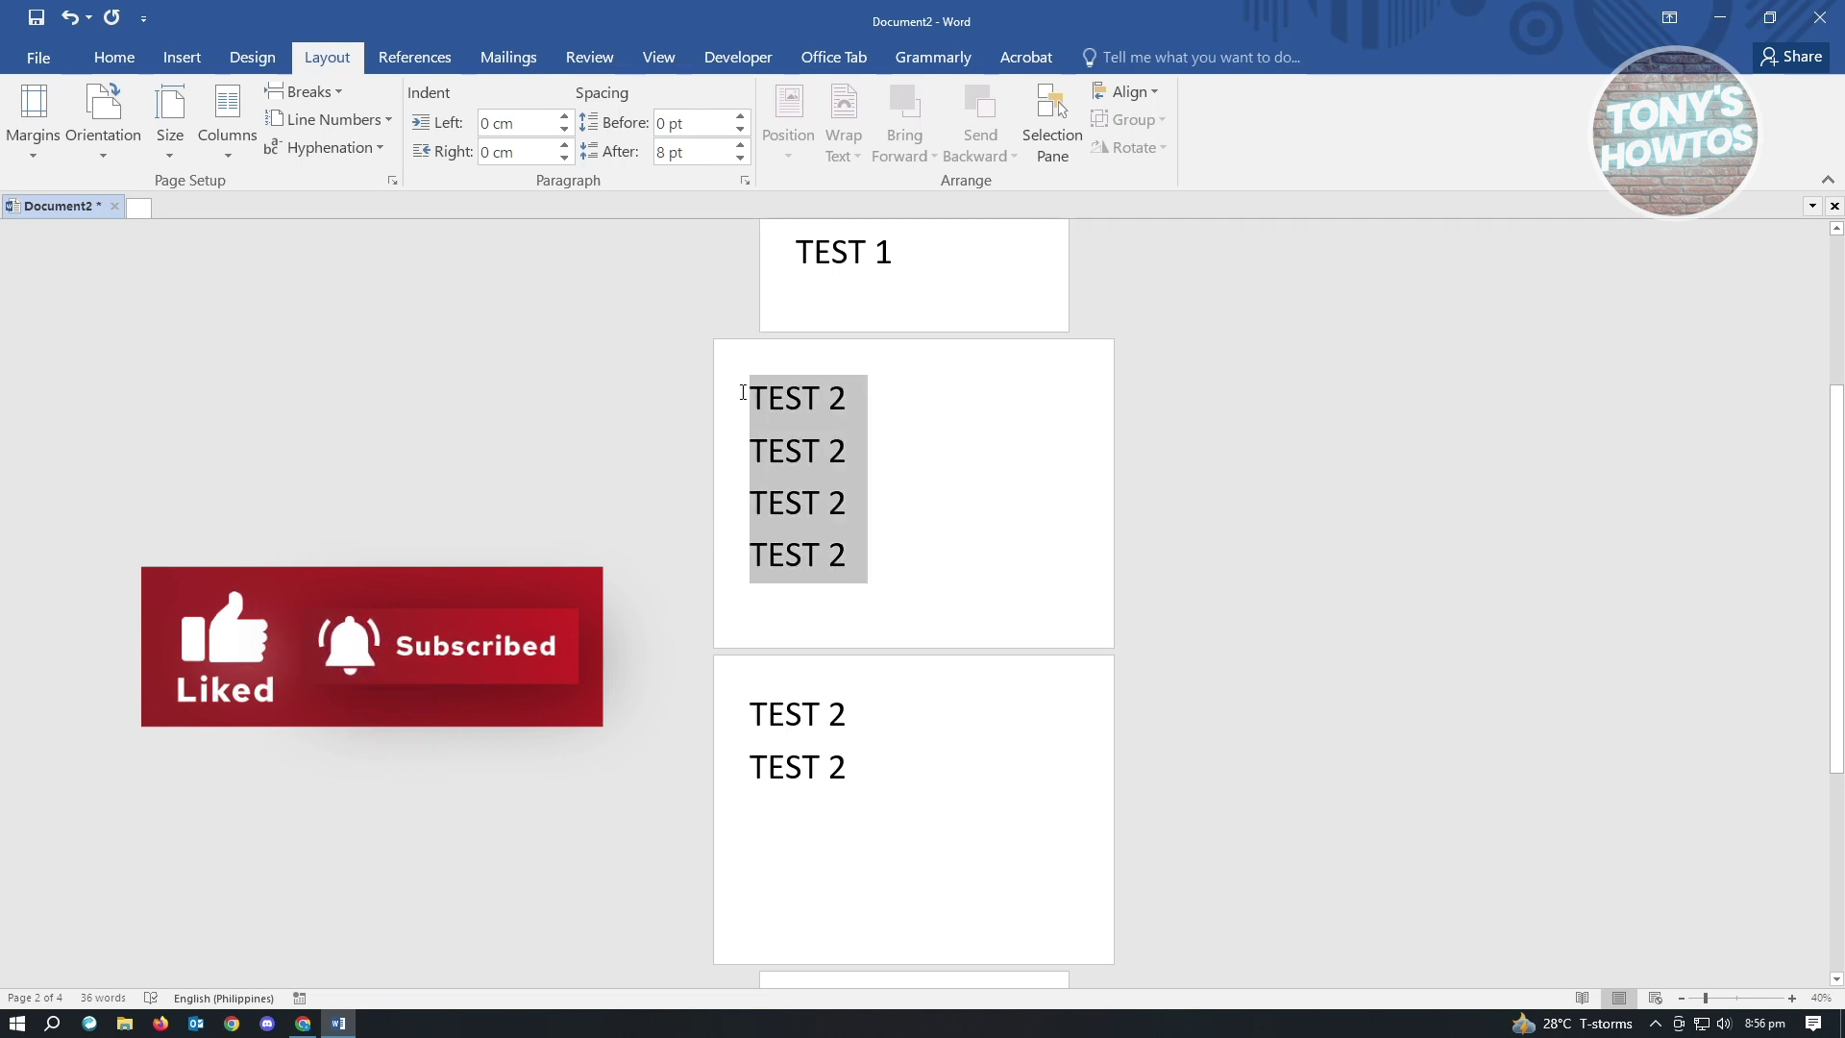
pyautogui.click(906, 567)
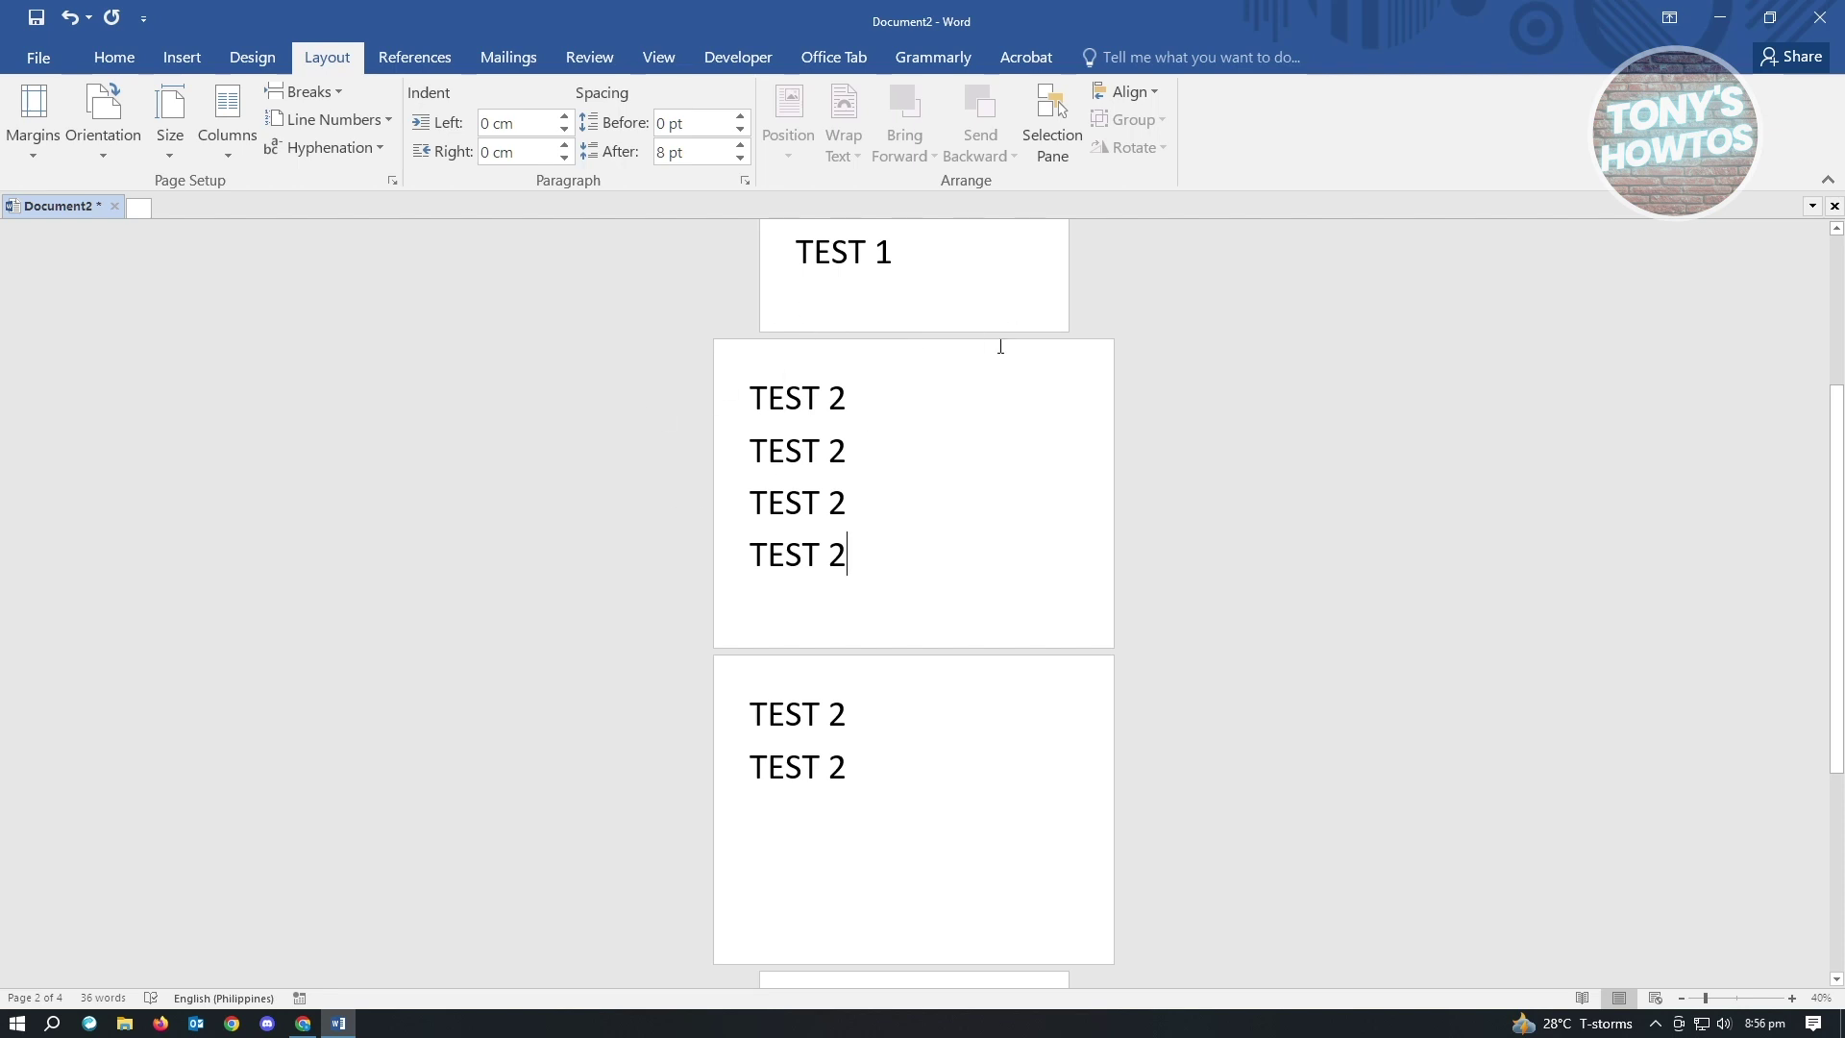
pyautogui.scroll(-2, 922, 711)
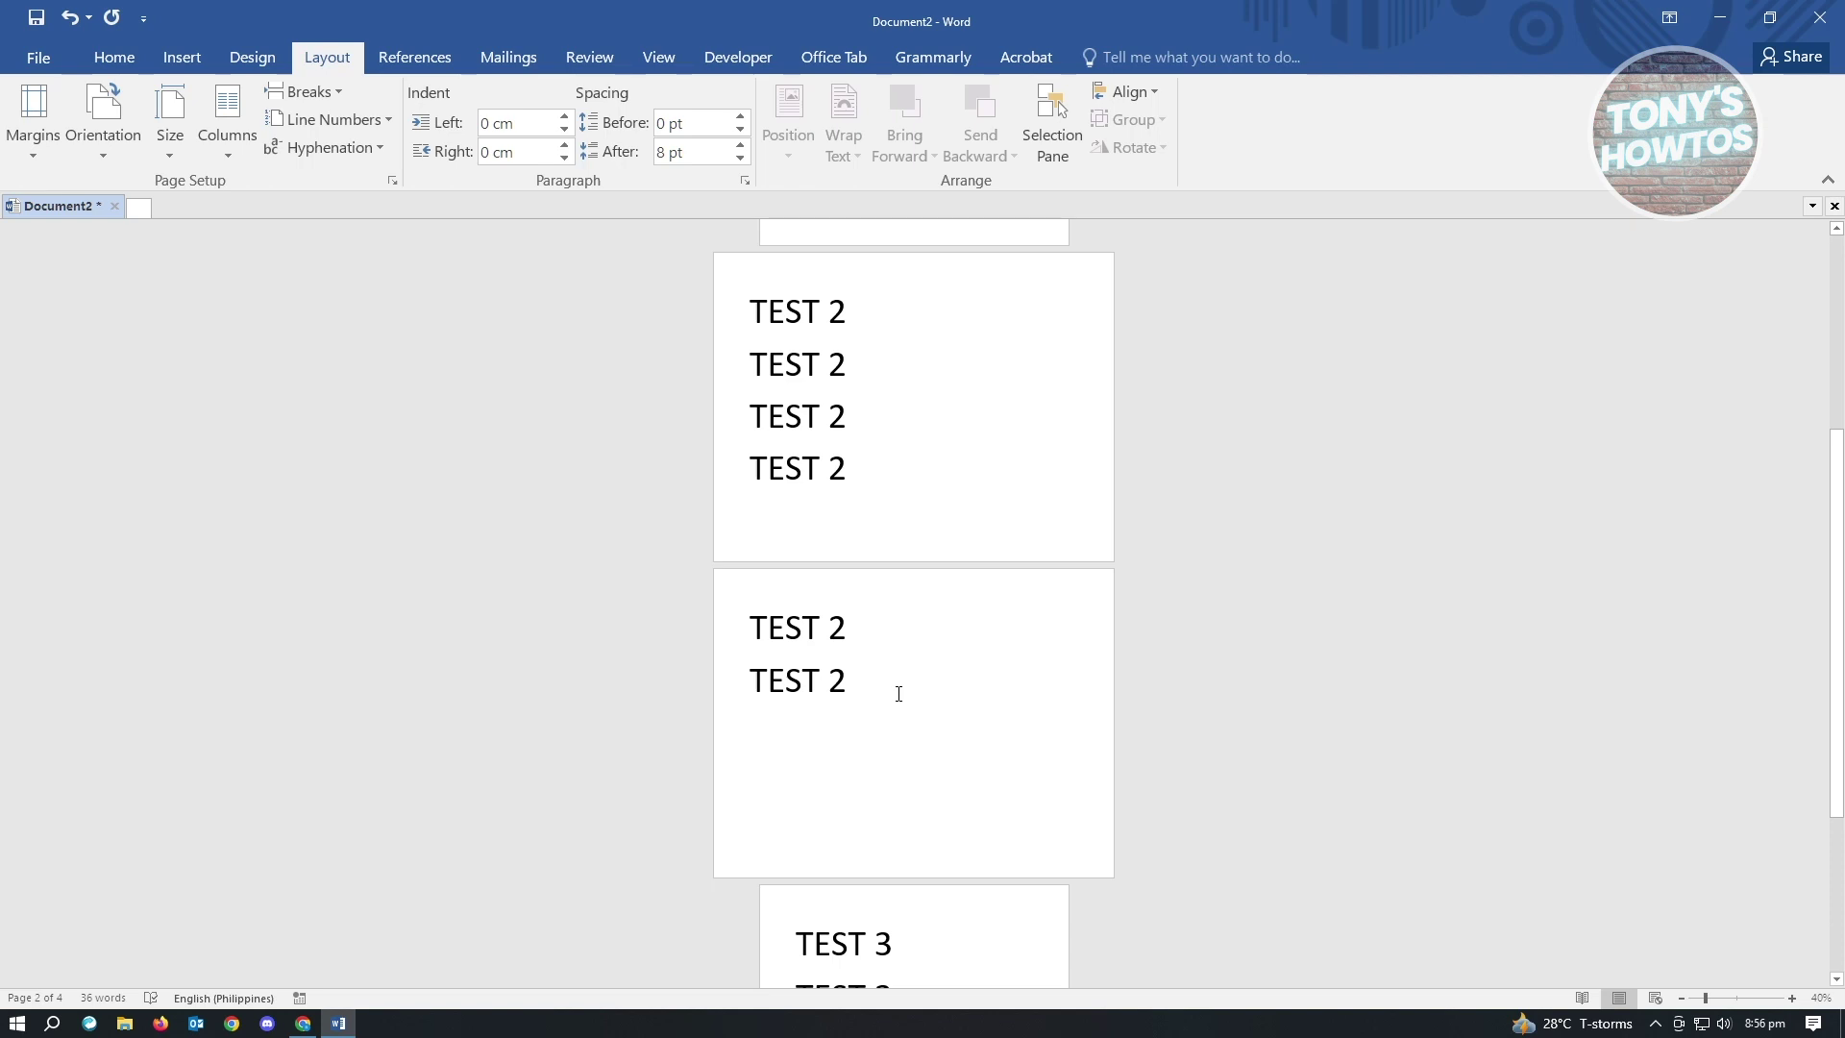
pyautogui.moveTo(885, 692); pyautogui.dragTo(720, 308)
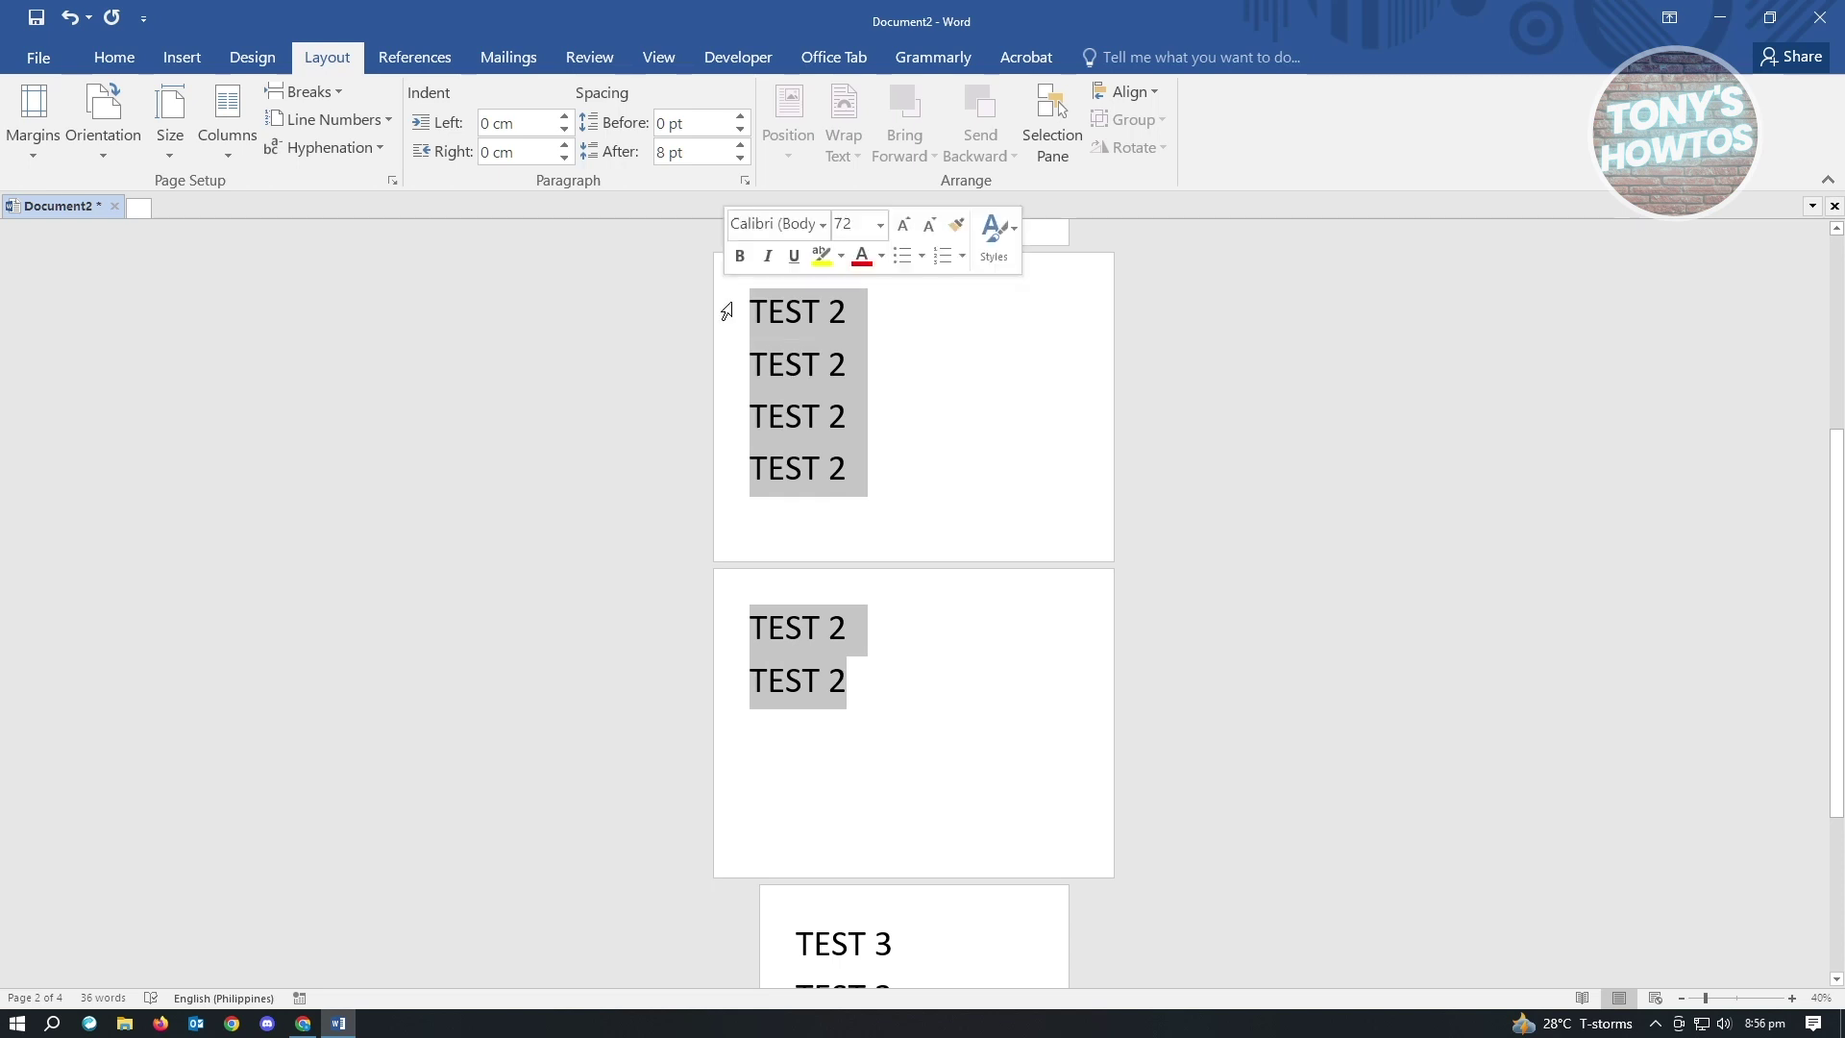
# Step: Apply the Two columns layout to the TEST 2 section so it fits one landscape page
pyautogui.click(925, 708)
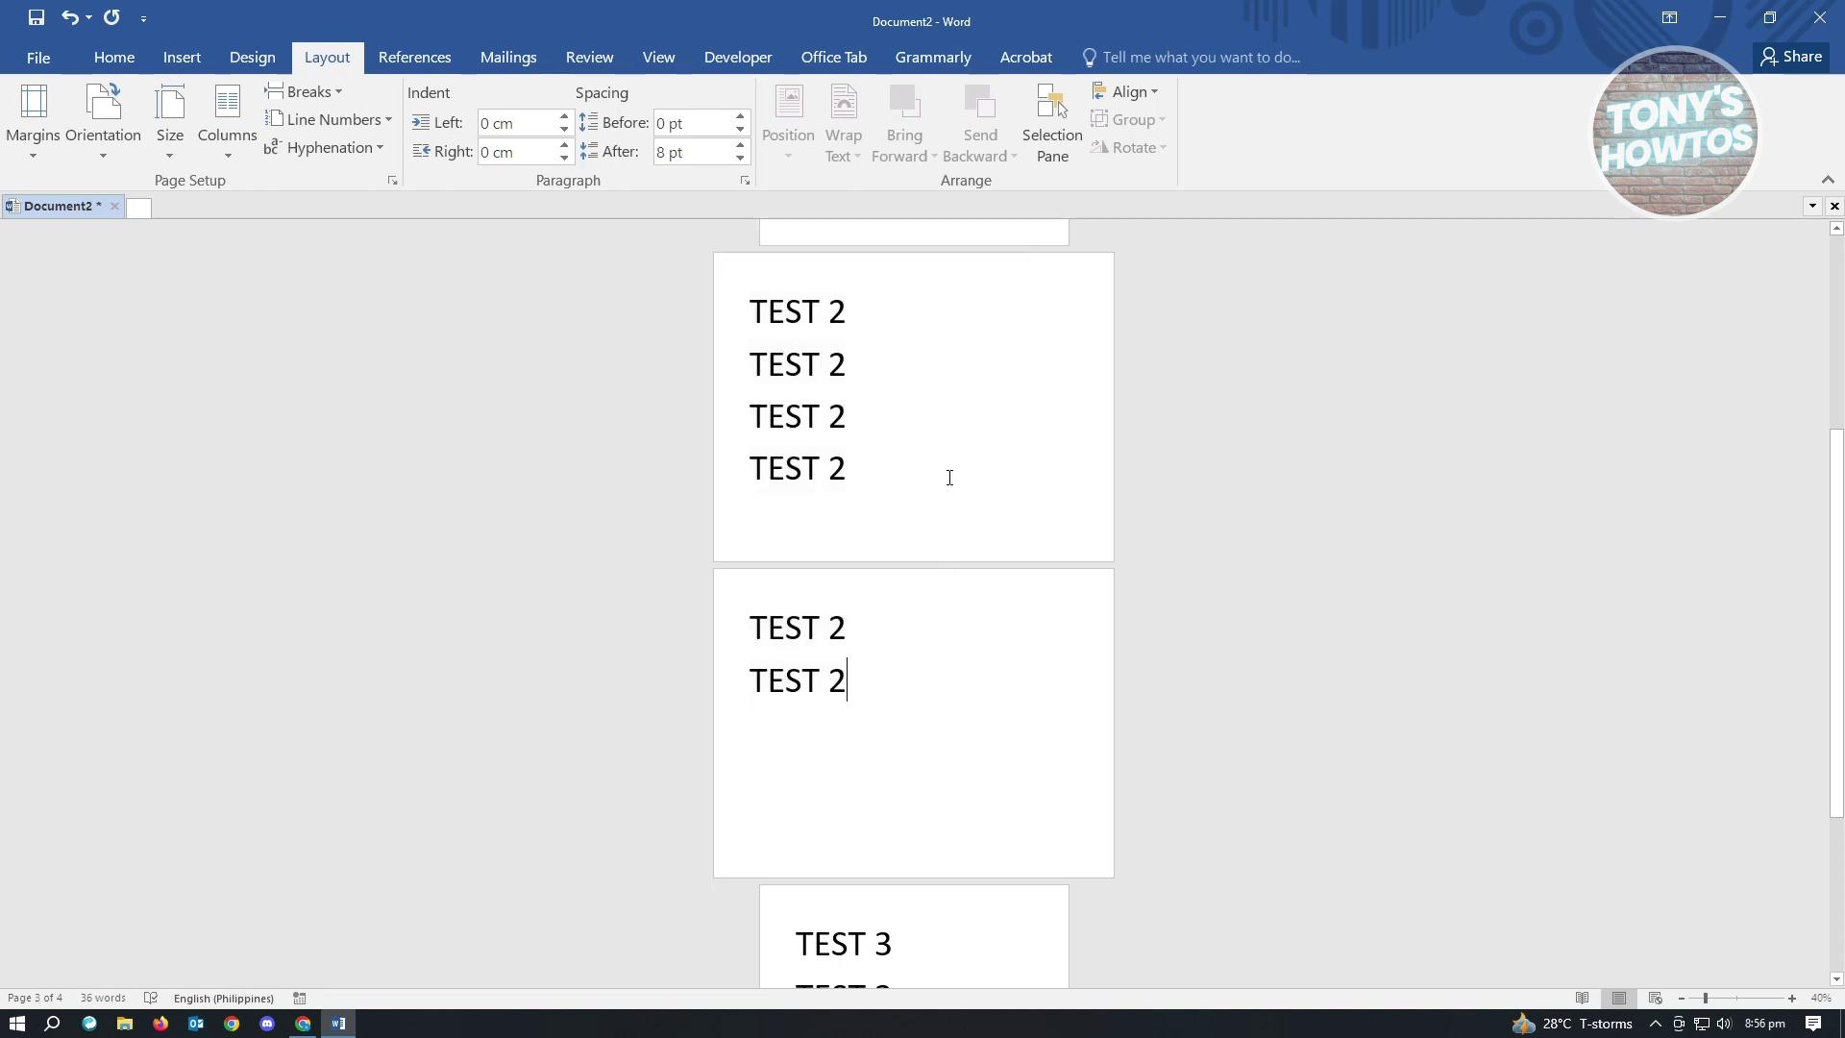
pyautogui.click(227, 150)
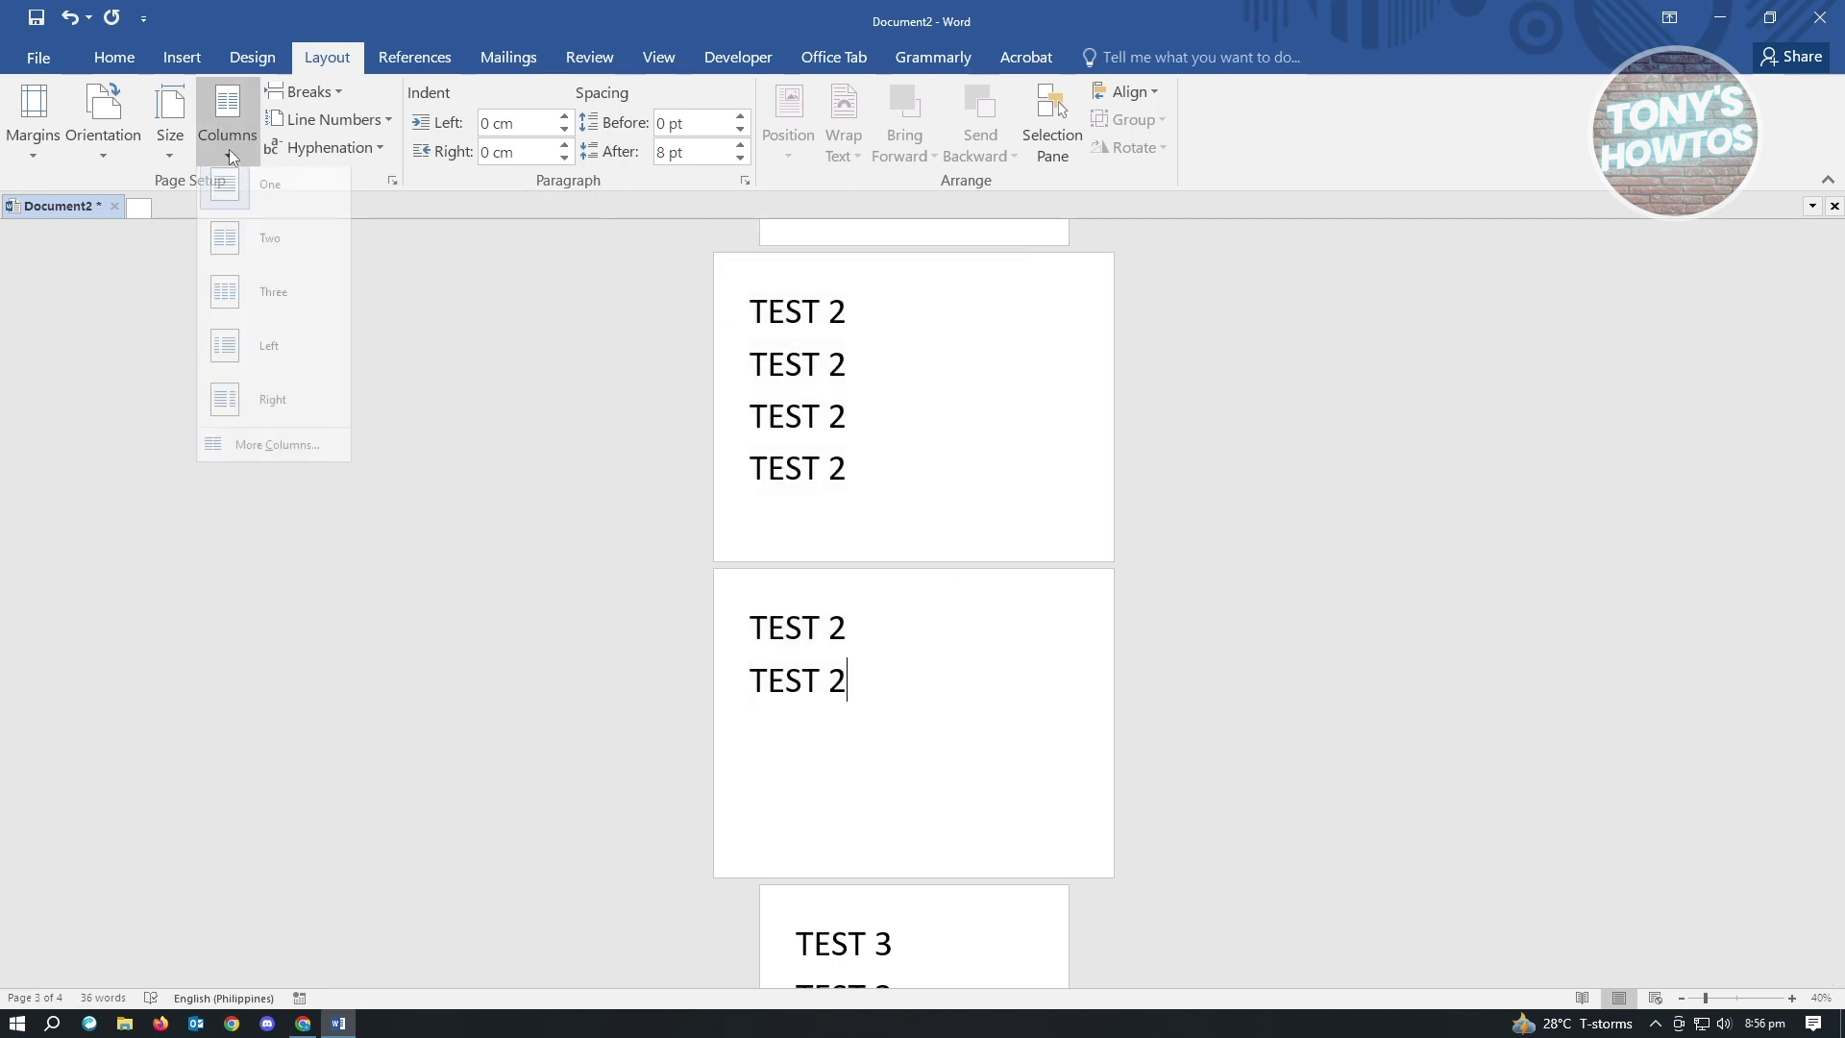
pyautogui.click(886, 476)
pyautogui.click(886, 476)
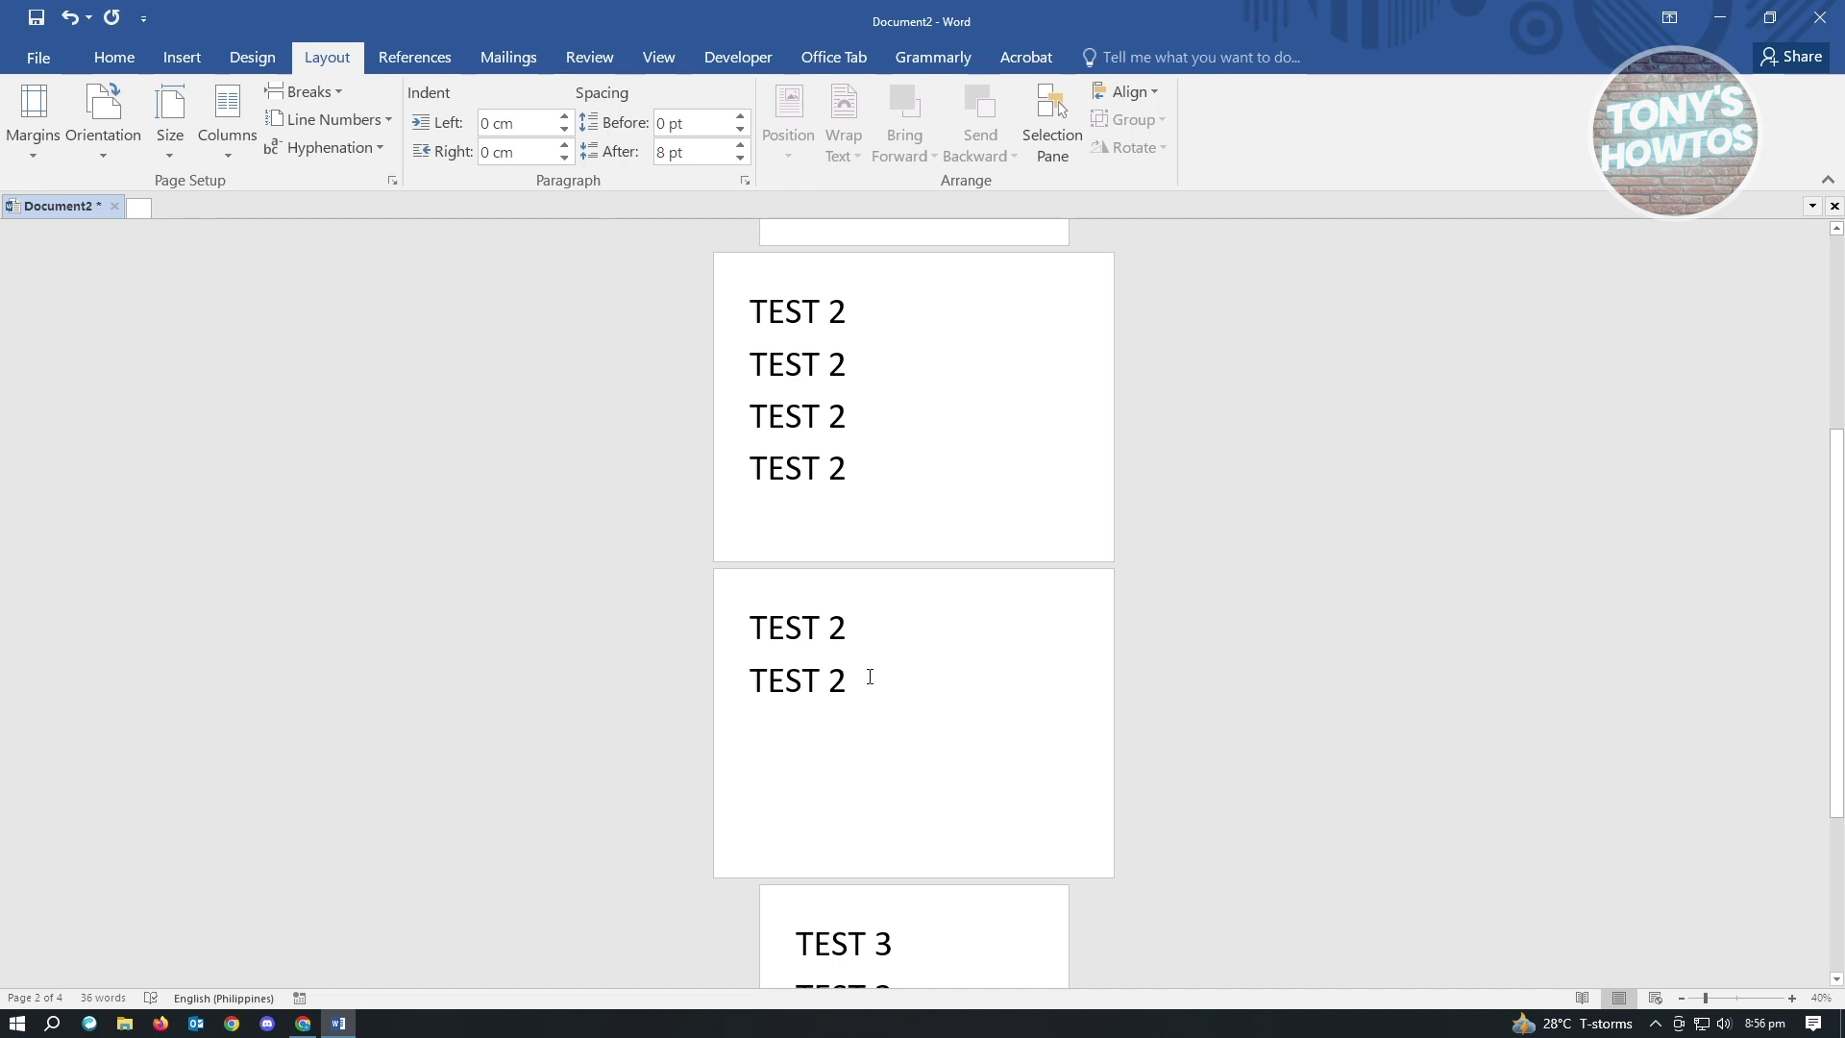
pyautogui.click(868, 467)
pyautogui.click(245, 146)
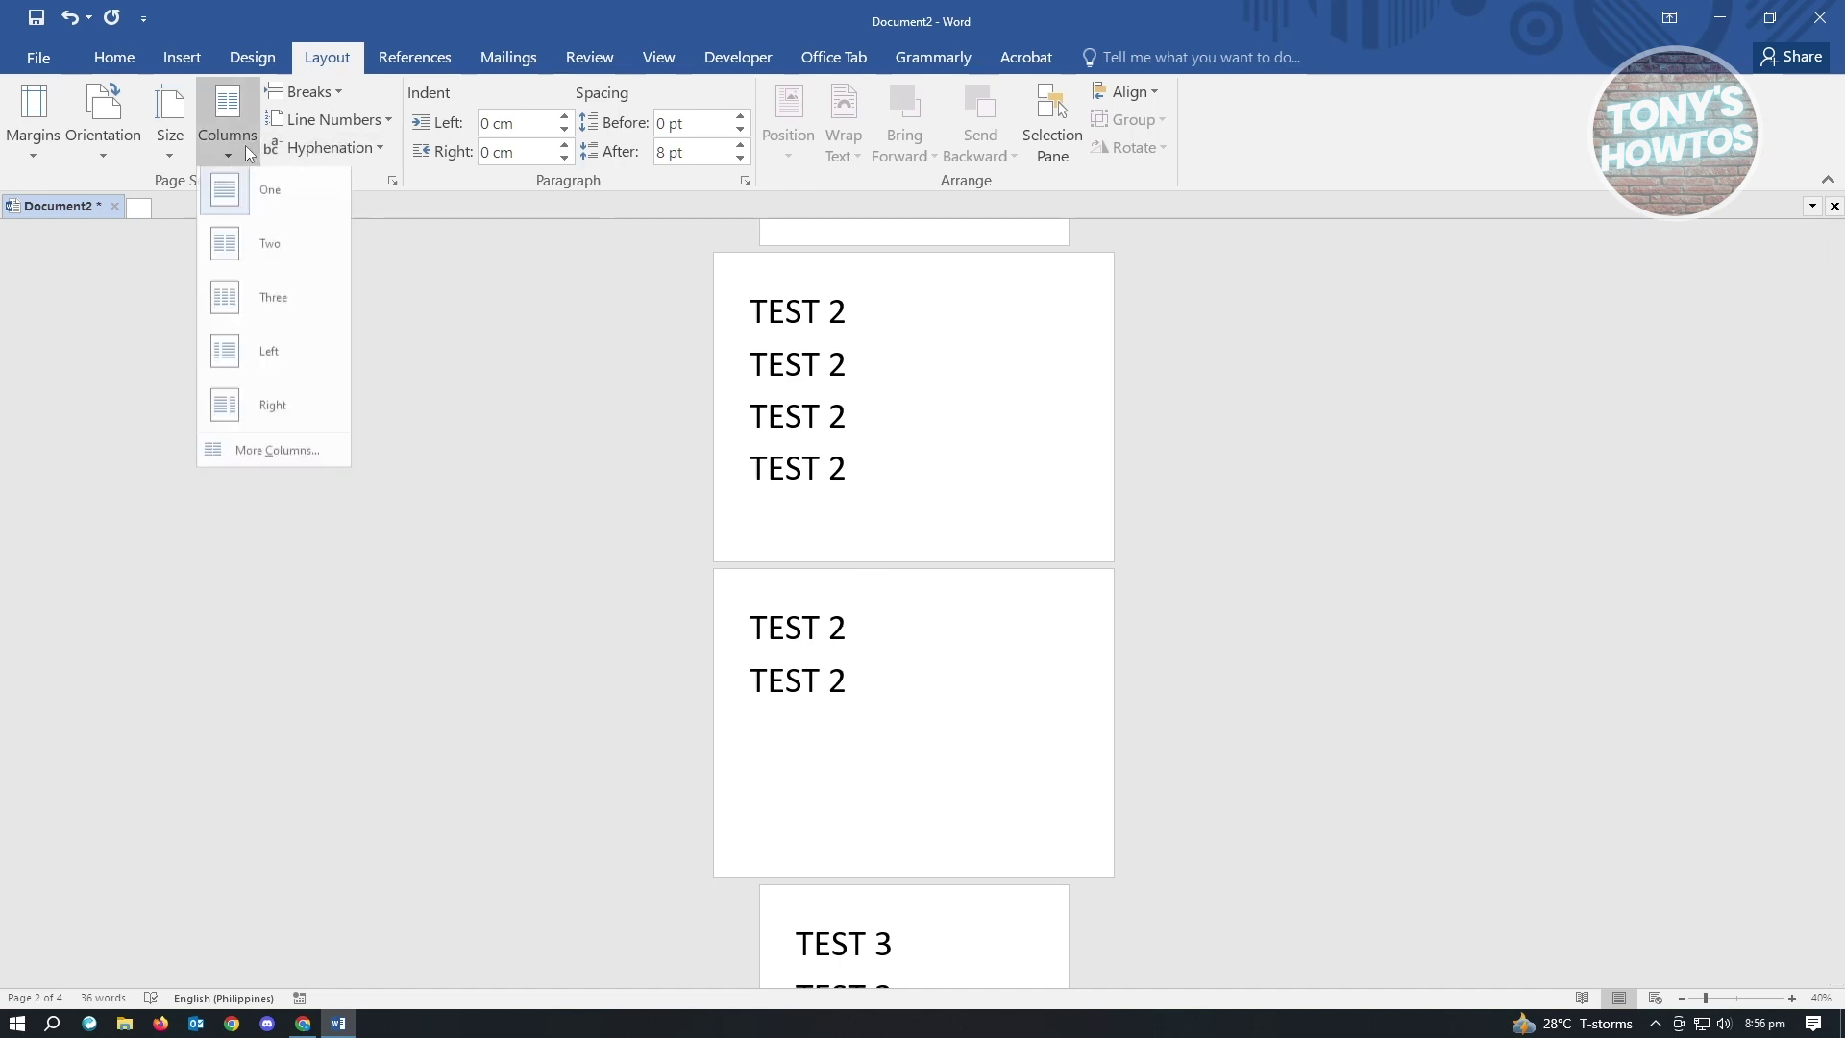
pyautogui.click(262, 251)
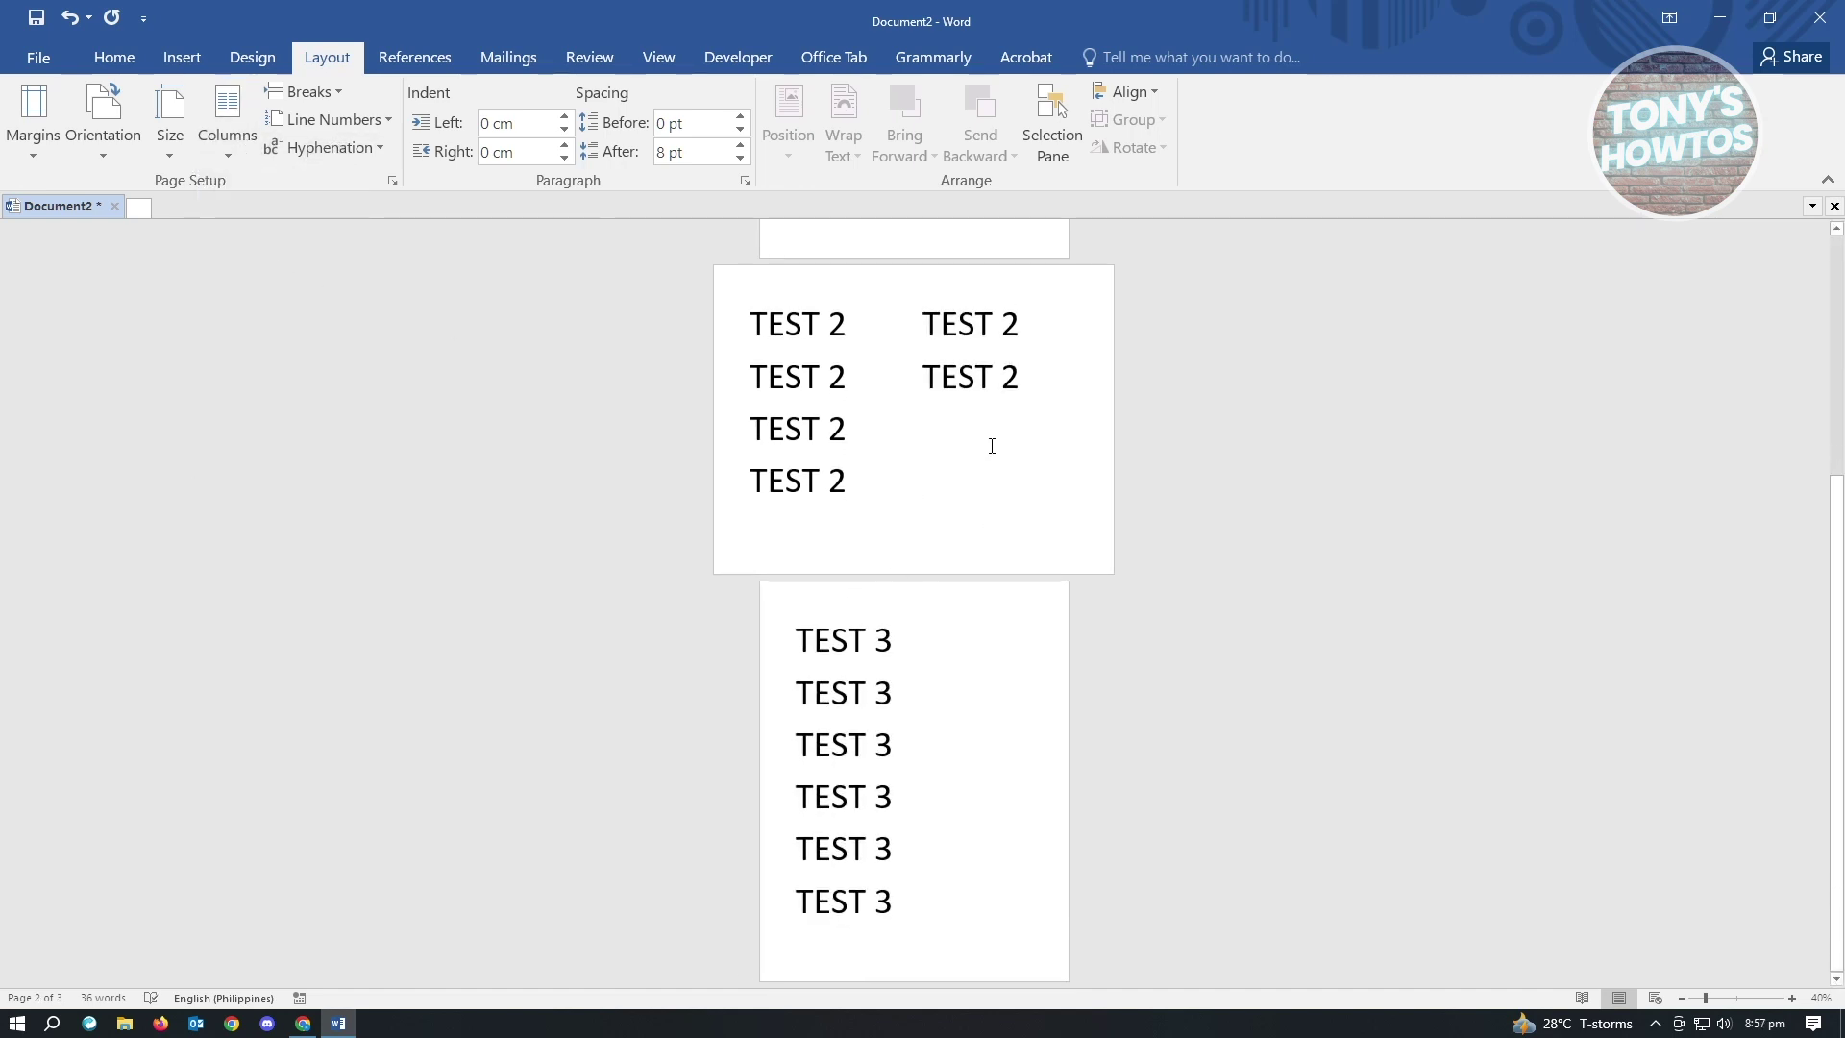
pyautogui.scroll(5, 1000, 466)
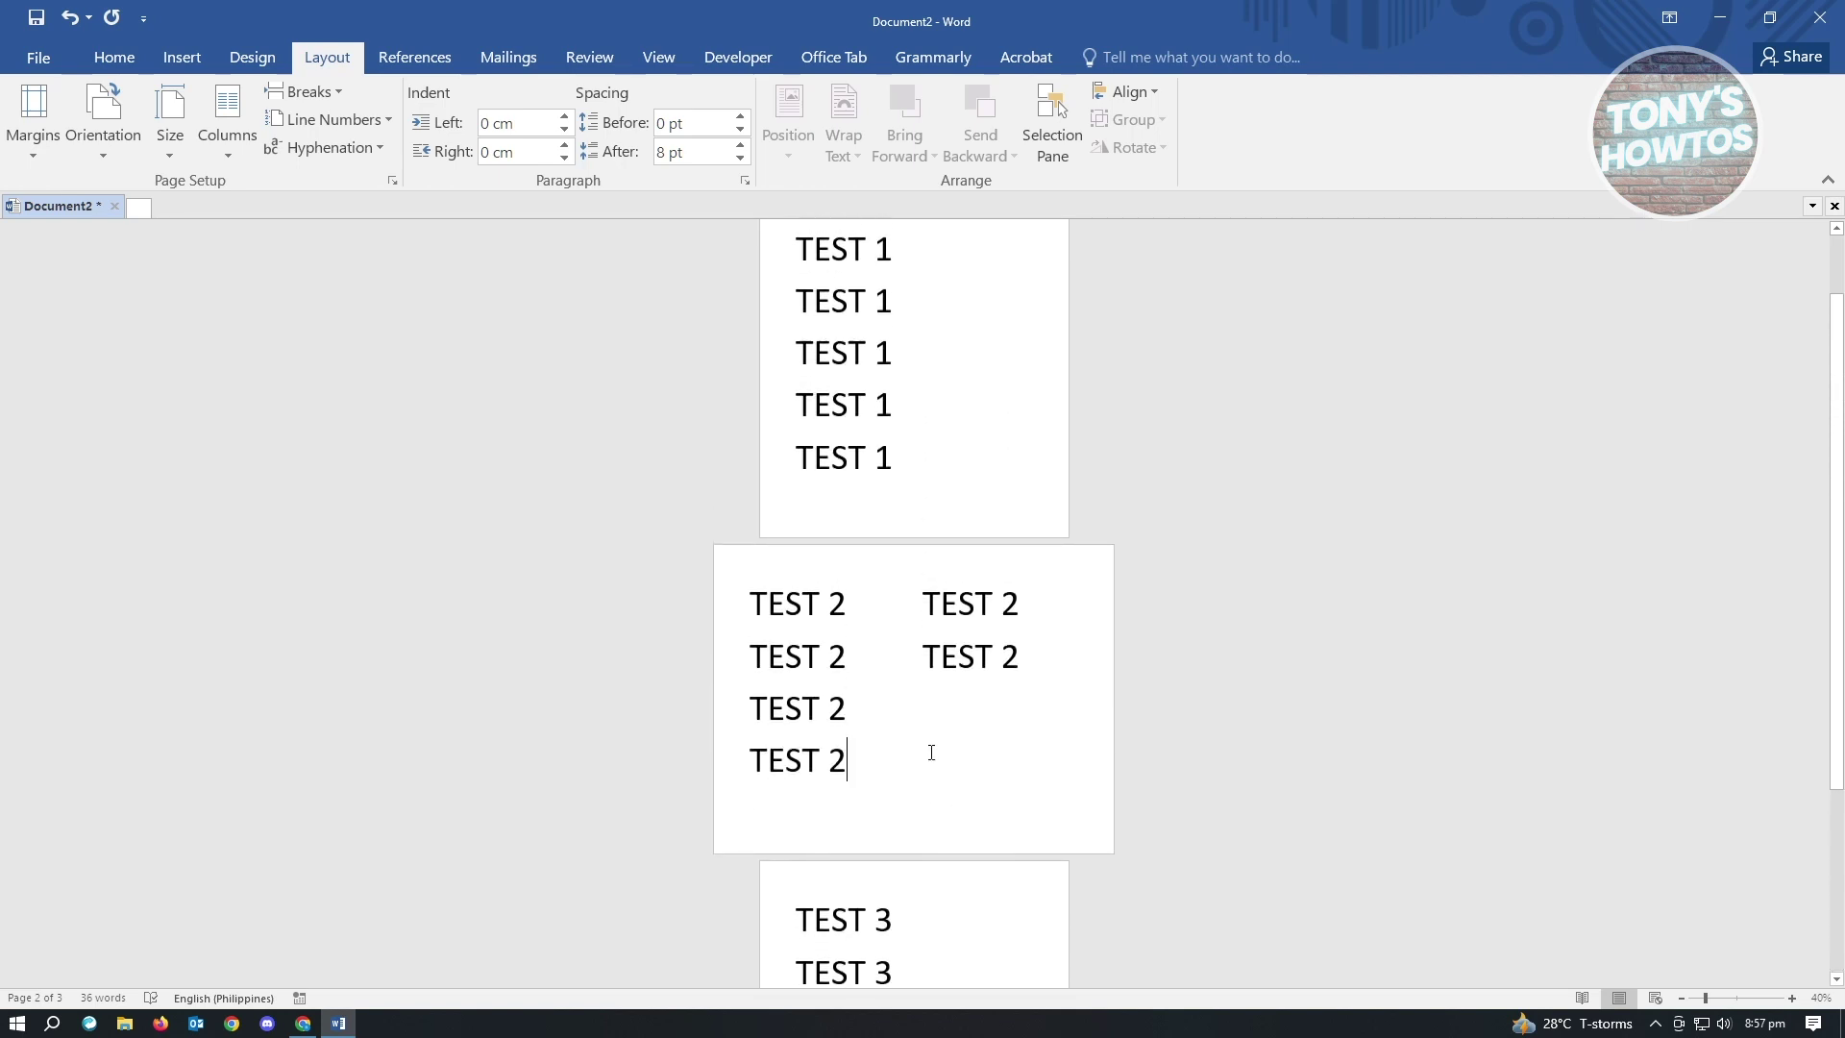
pyautogui.scroll(-3, 919, 730)
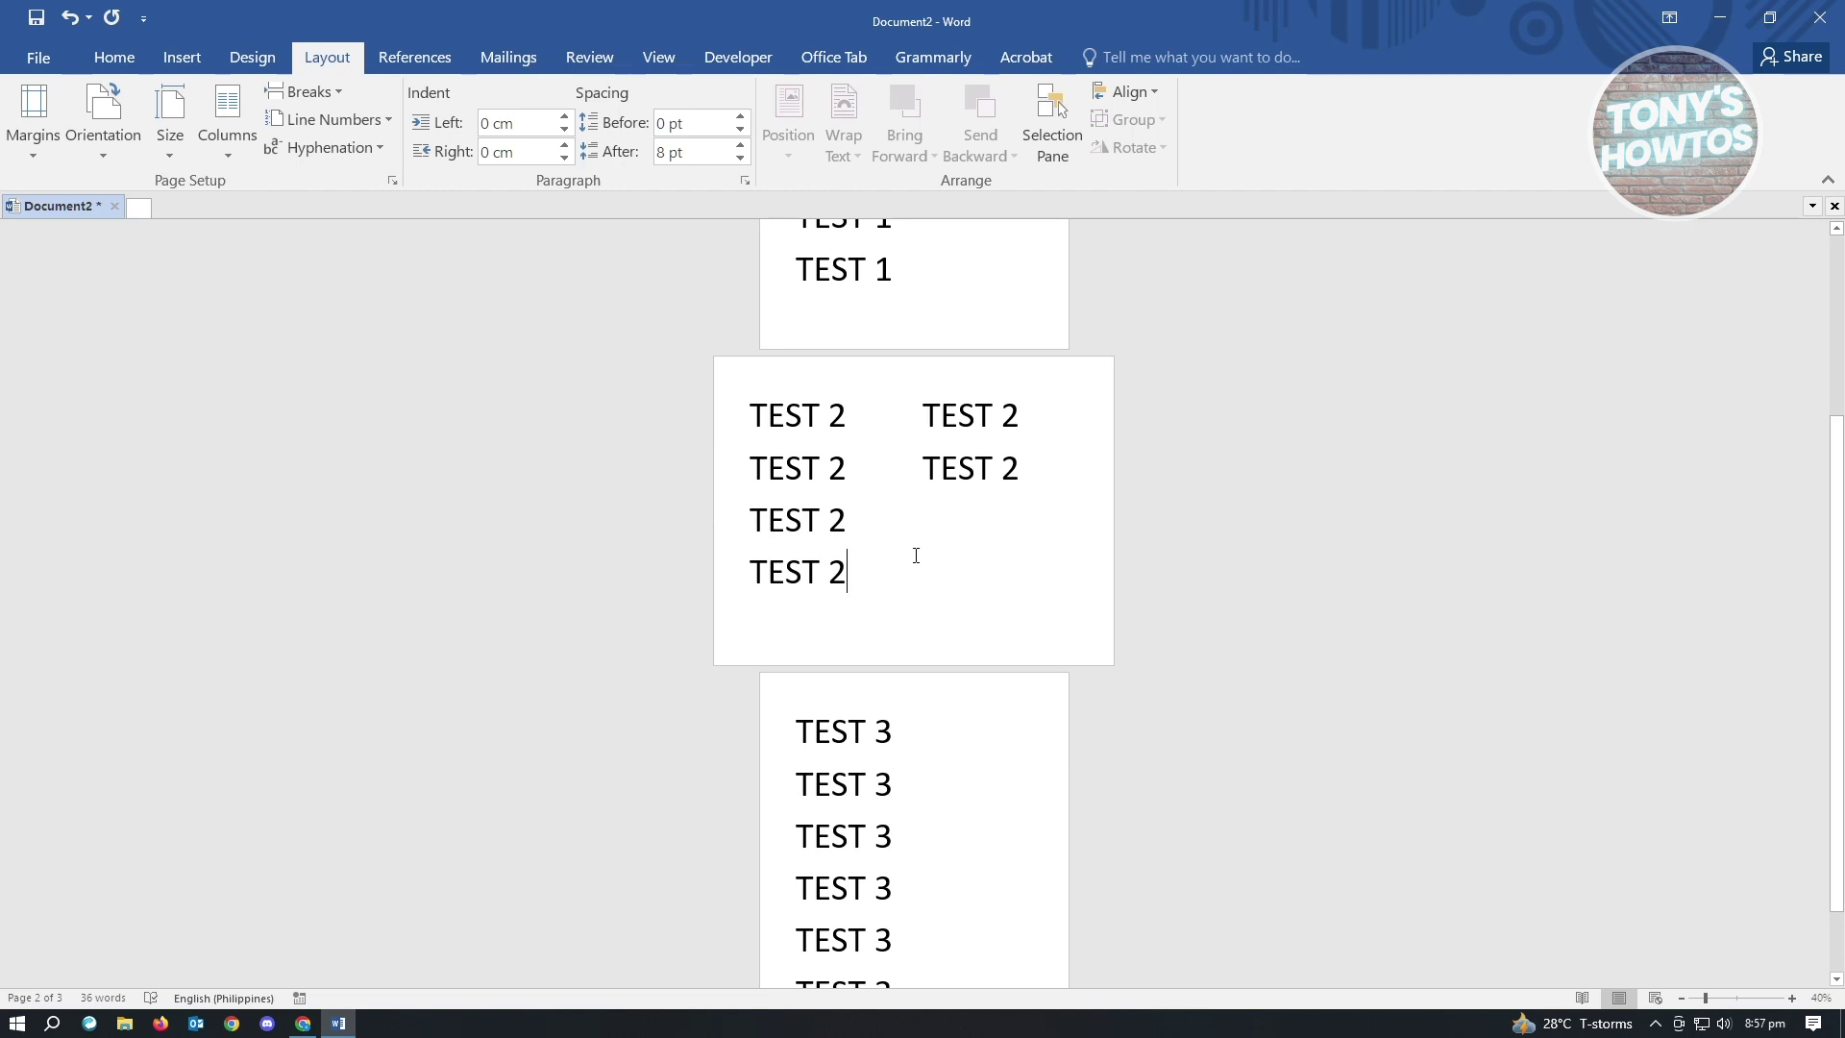
pyautogui.scroll(1, 916, 556)
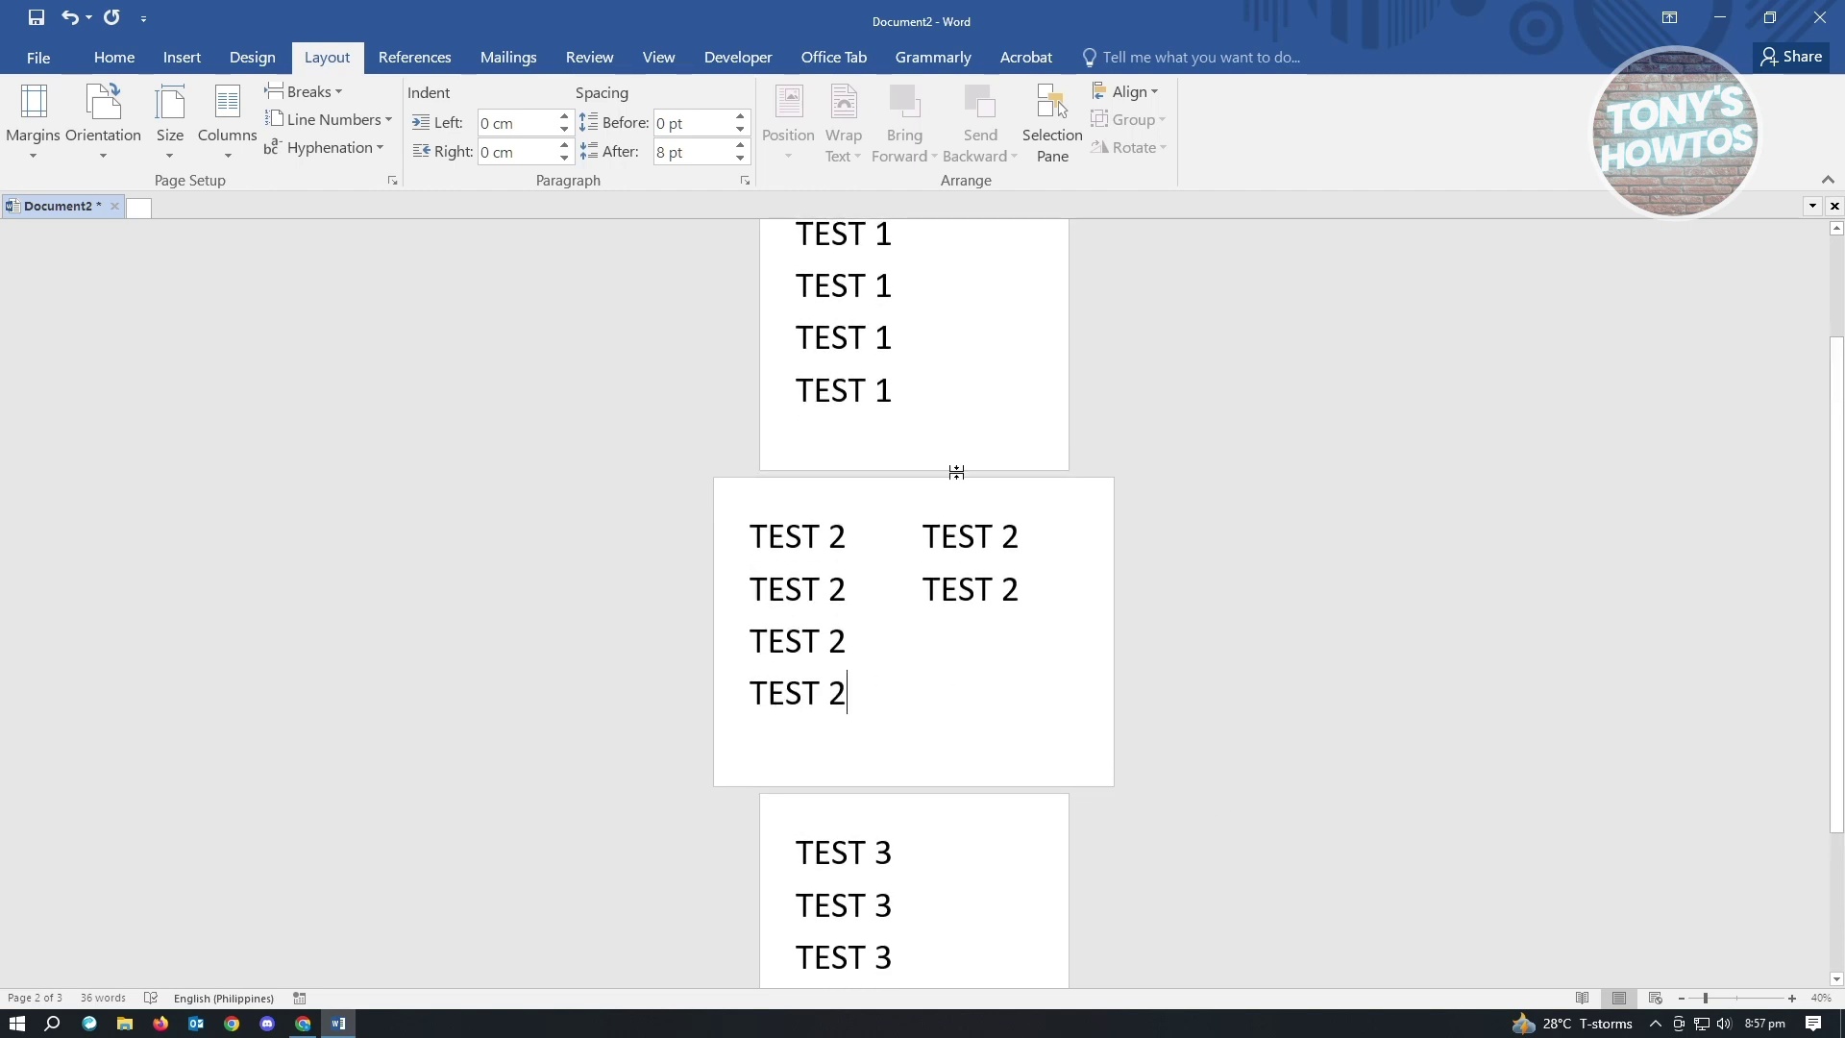